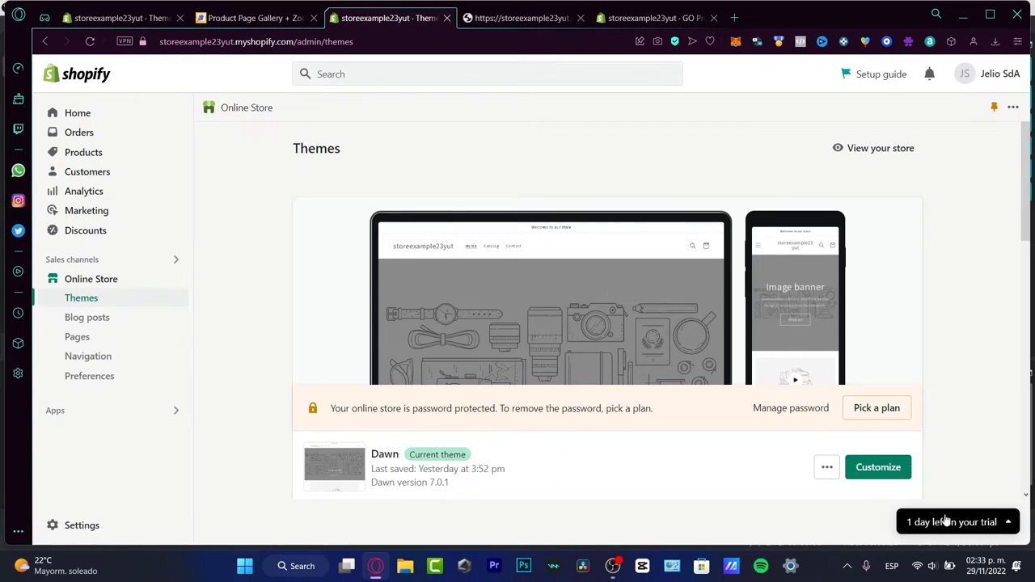
Look at the Dawn theme in the theme editor, leave it and view the store's product list
click(898, 473)
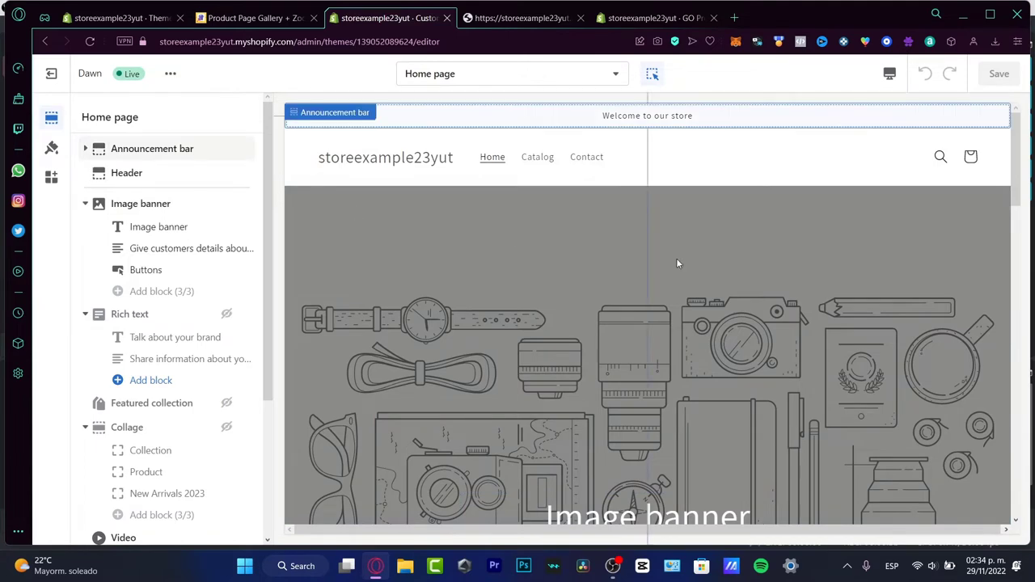
click(51, 74)
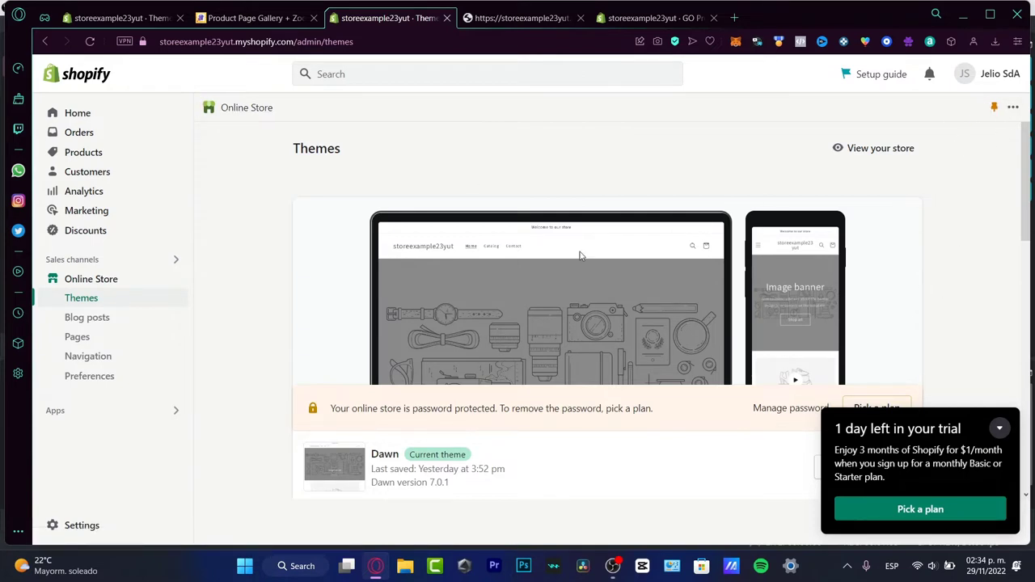
click(1001, 430)
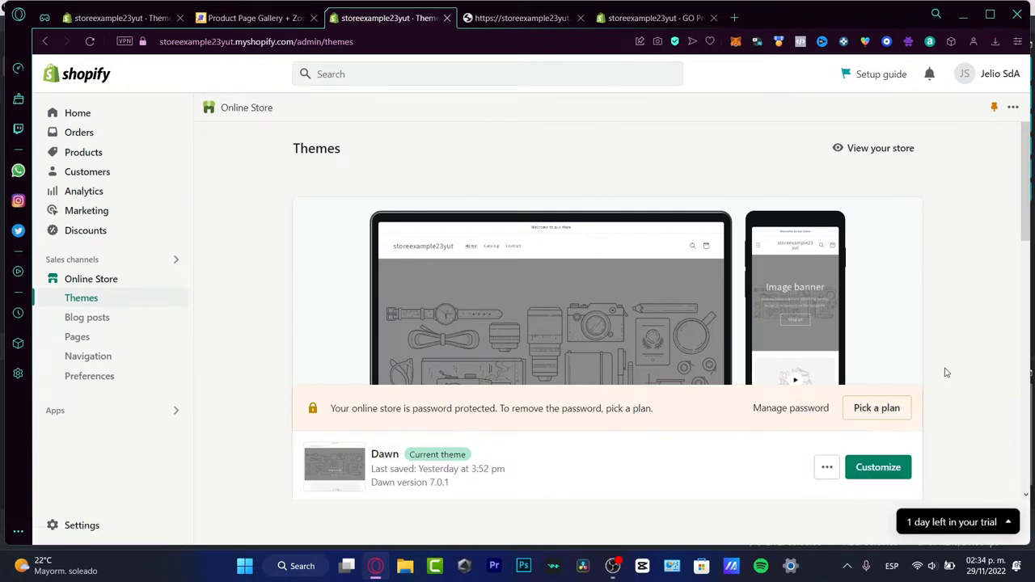
click(94, 157)
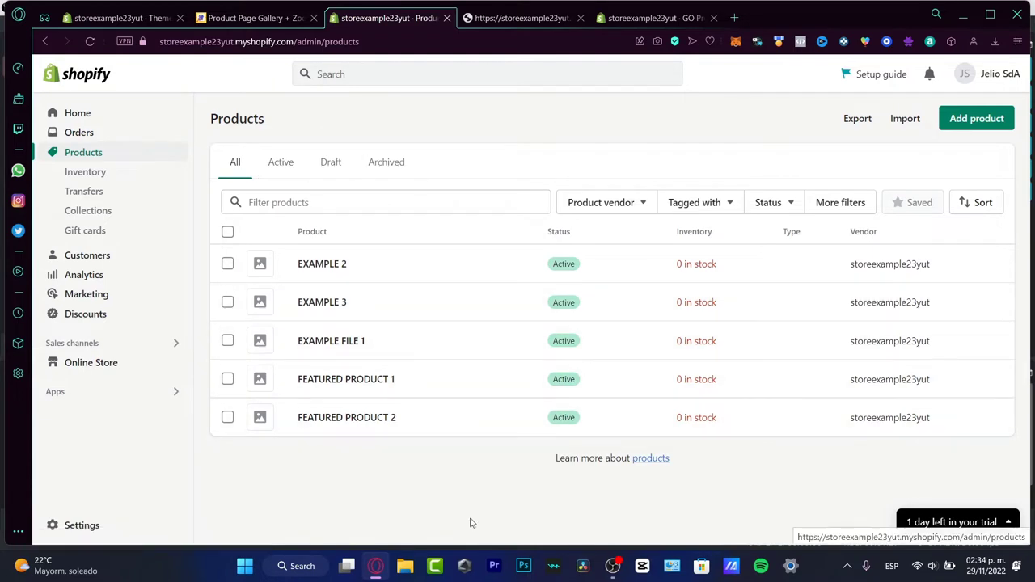
Go to the Shopify App Store from the app and sales channel settings and search for "wholesale"
click(58, 393)
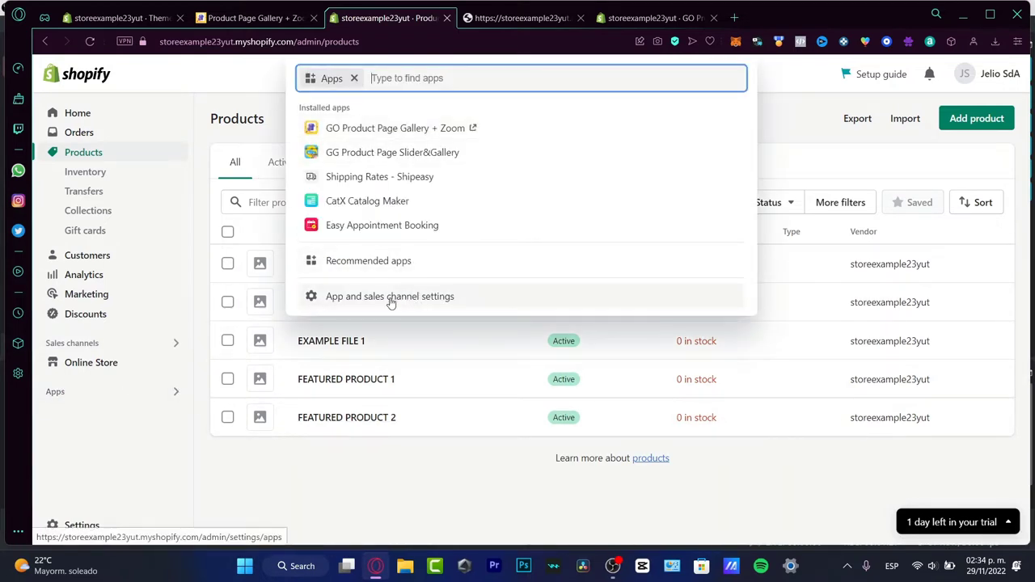
click(394, 300)
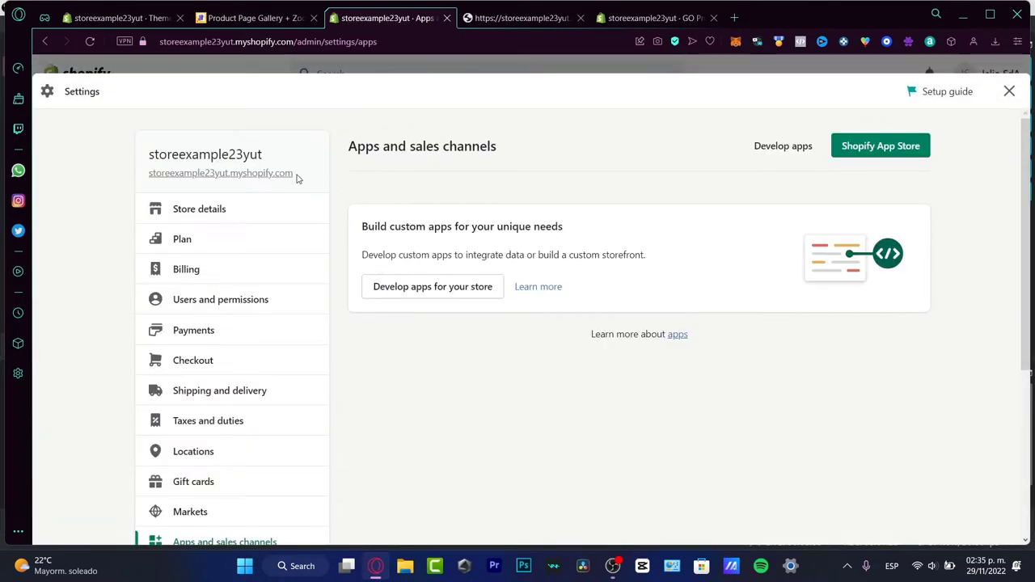
click(890, 153)
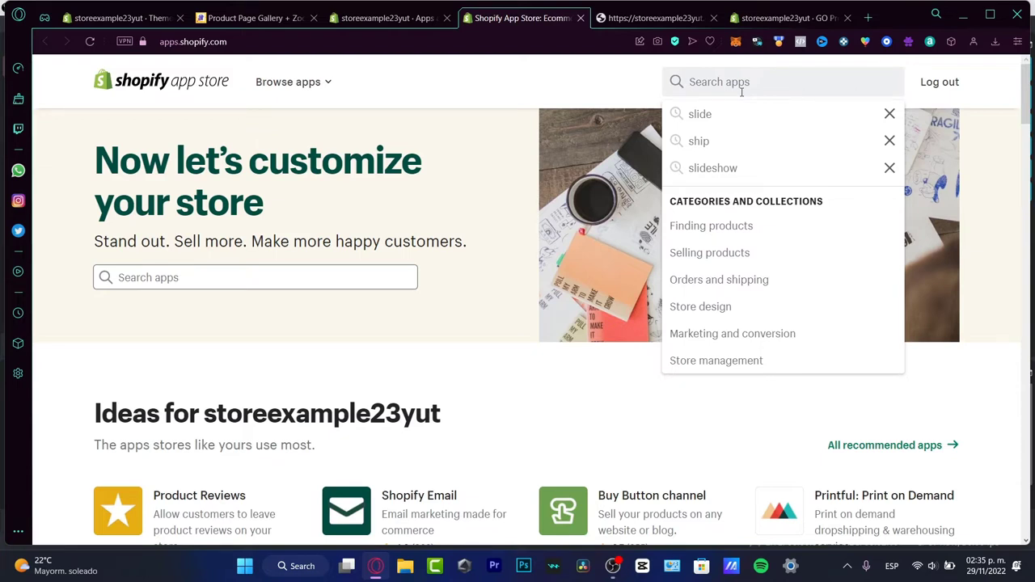
text(whole)
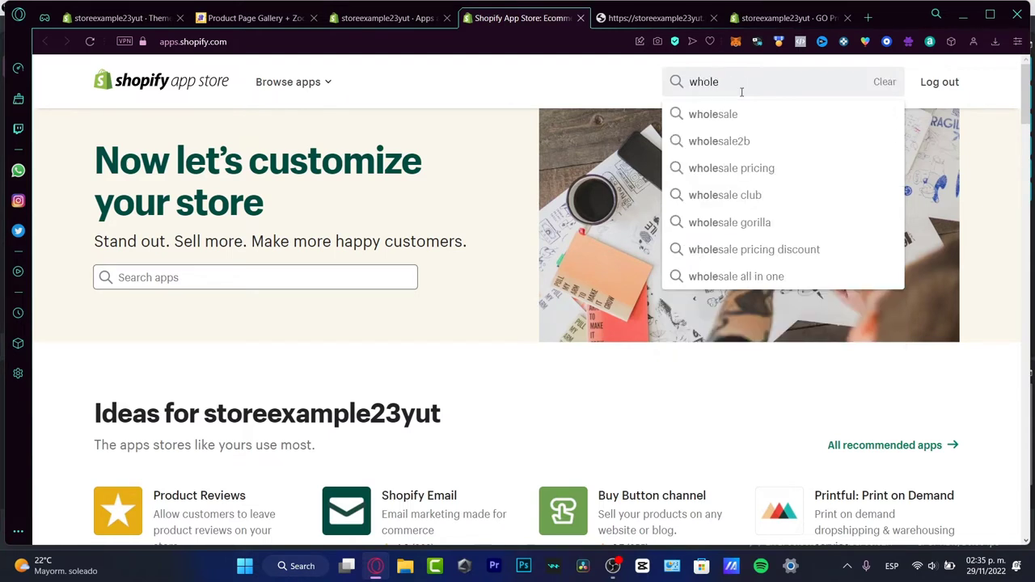
click(745, 113)
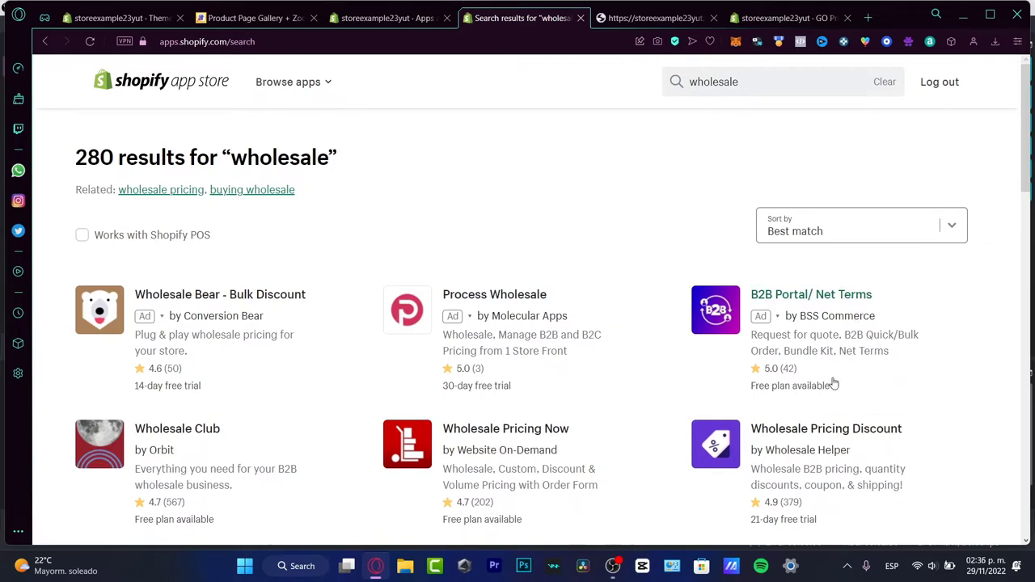
Examine the B2B Portal/ Net Terms app listing's trial terms and return to the wholesale search results
click(827, 301)
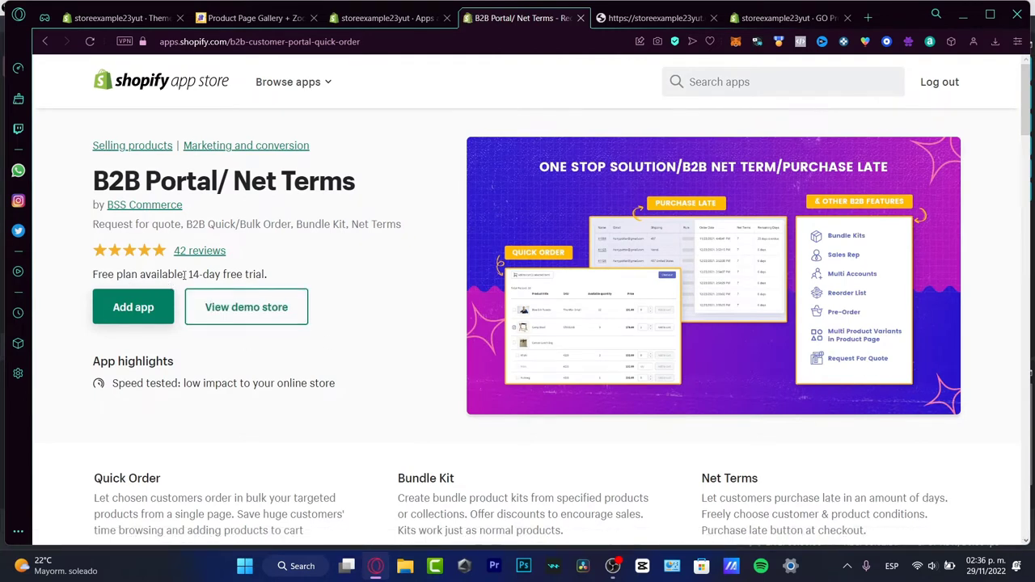
drag(185, 275, 272, 286)
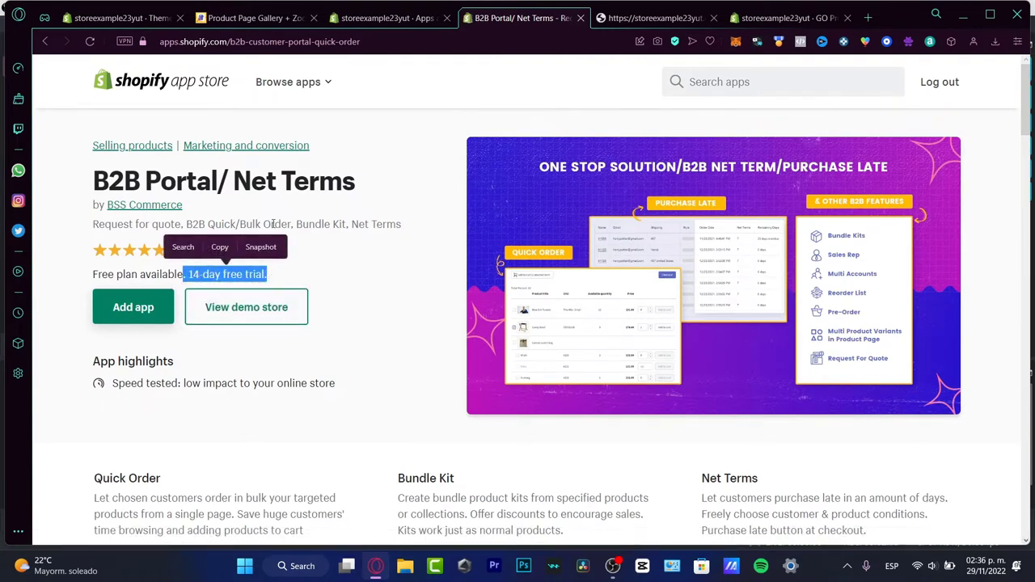
click(45, 42)
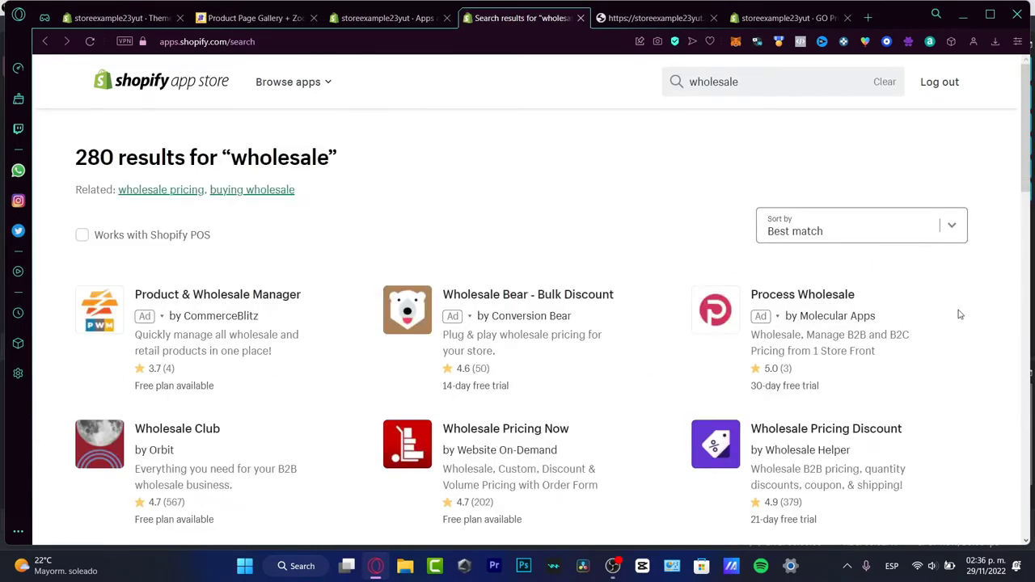
Examine the Wholesale Pricing Now listing, return to the search results and browse further wholesale apps
scroll(959, 312, down, 2)
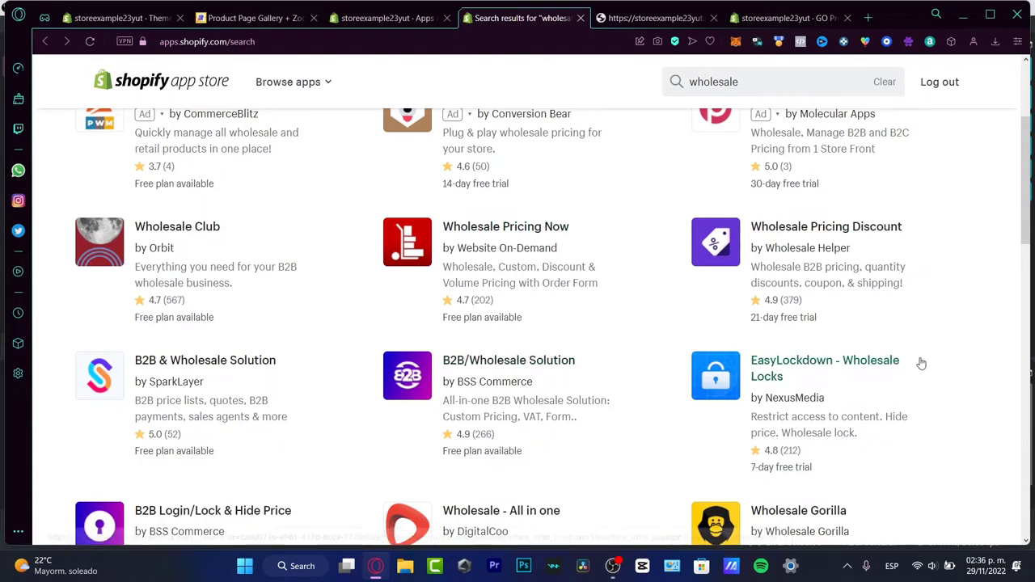
click(522, 230)
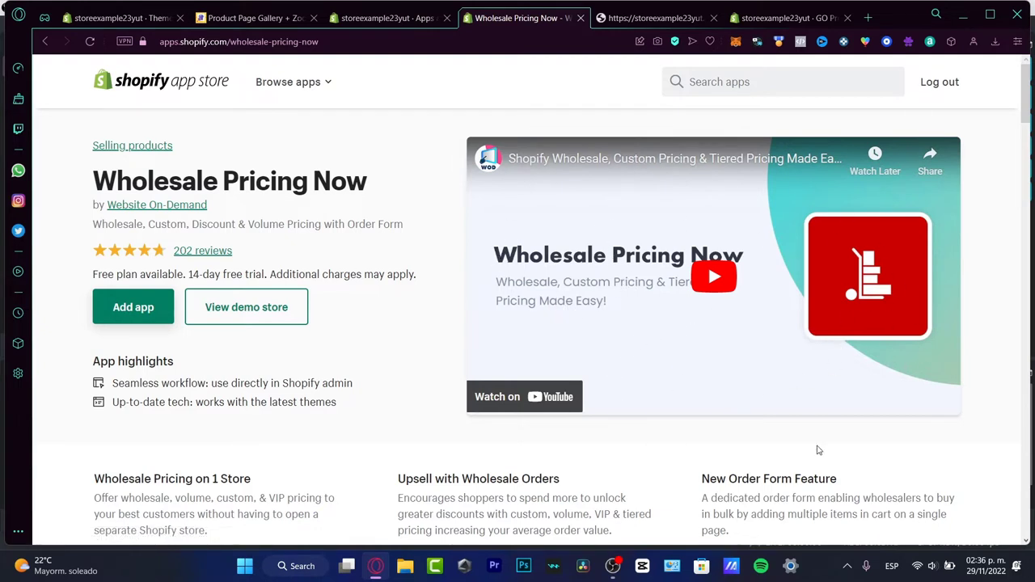
click(47, 41)
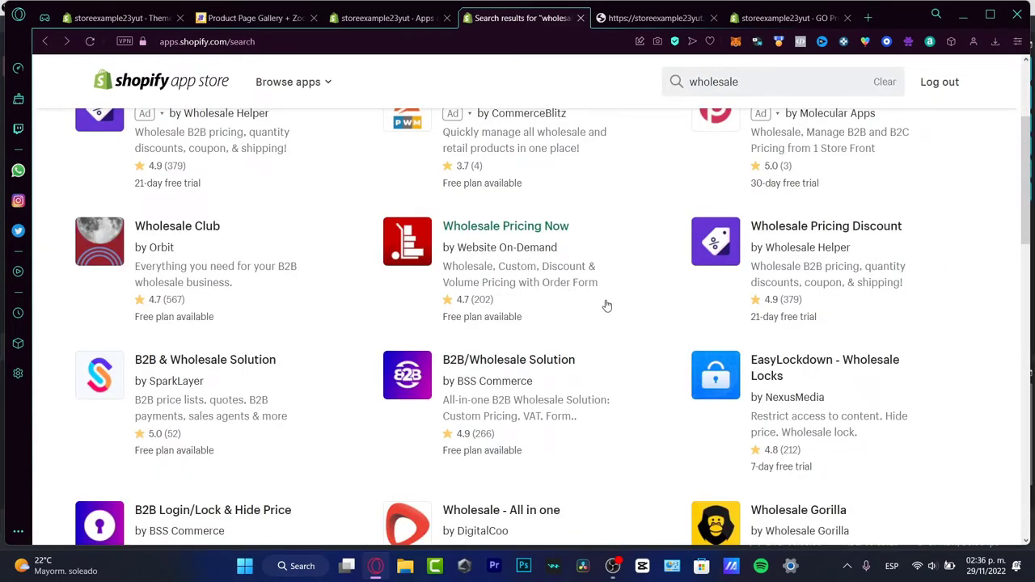
scroll(608, 306, down, 3)
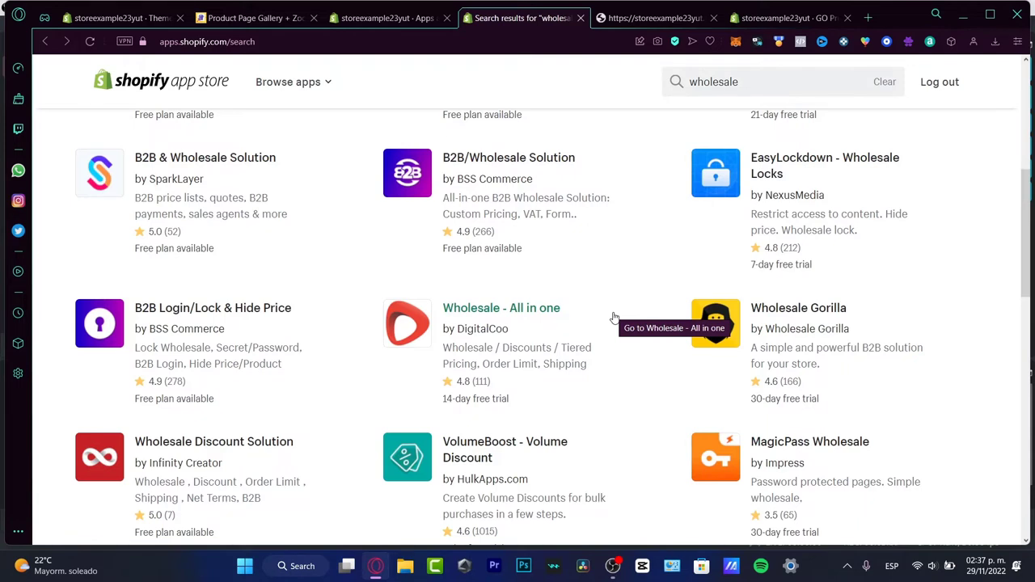
Return to the store admin, close the settings and open the Dawn theme of the online store for customization
click(394, 19)
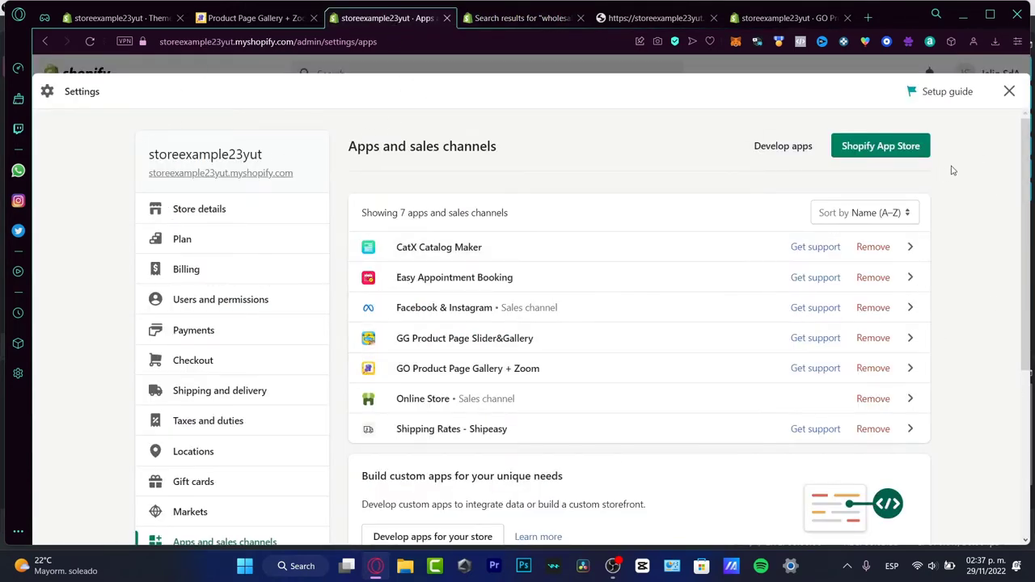
click(1009, 92)
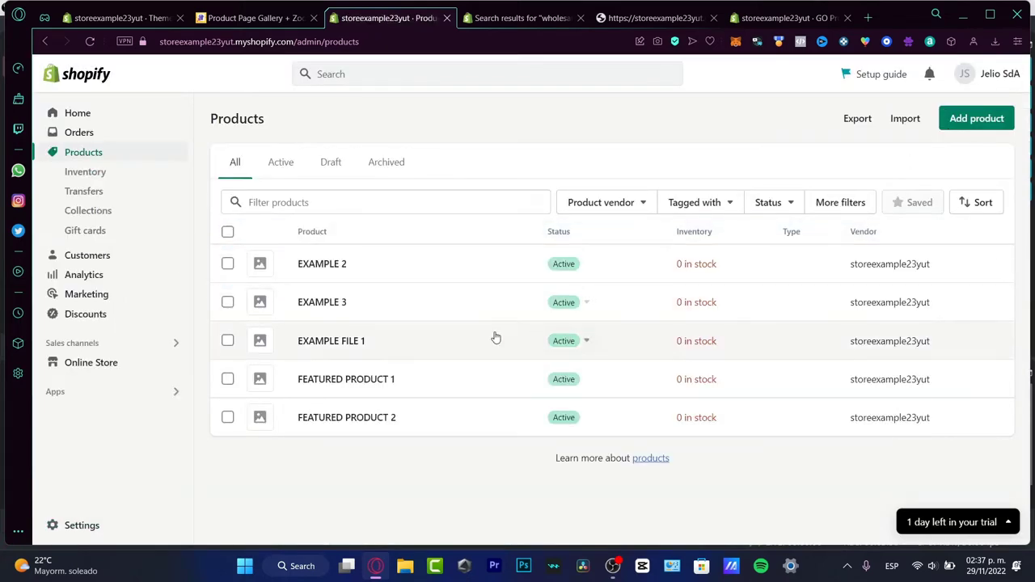
click(91, 362)
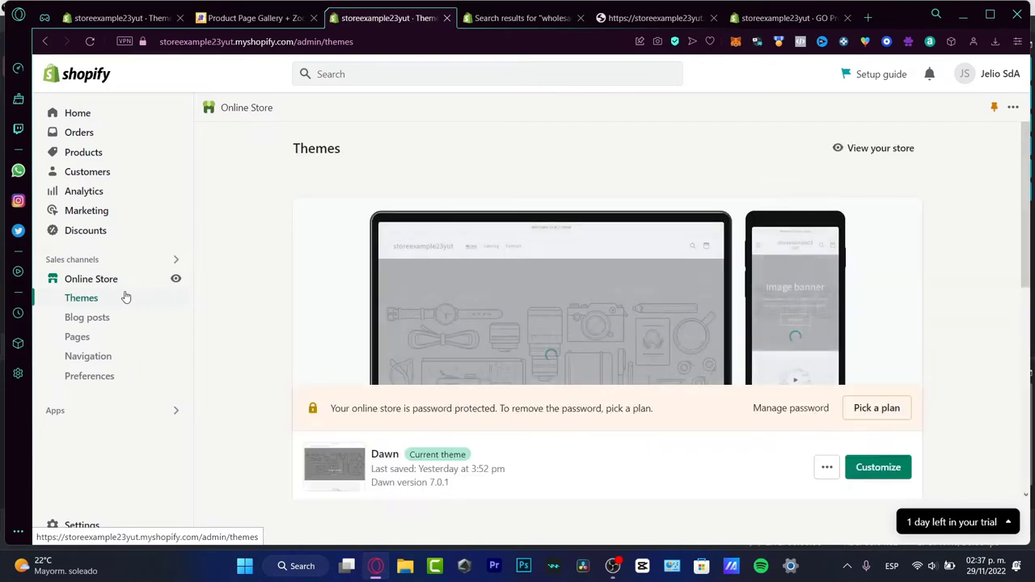
click(897, 470)
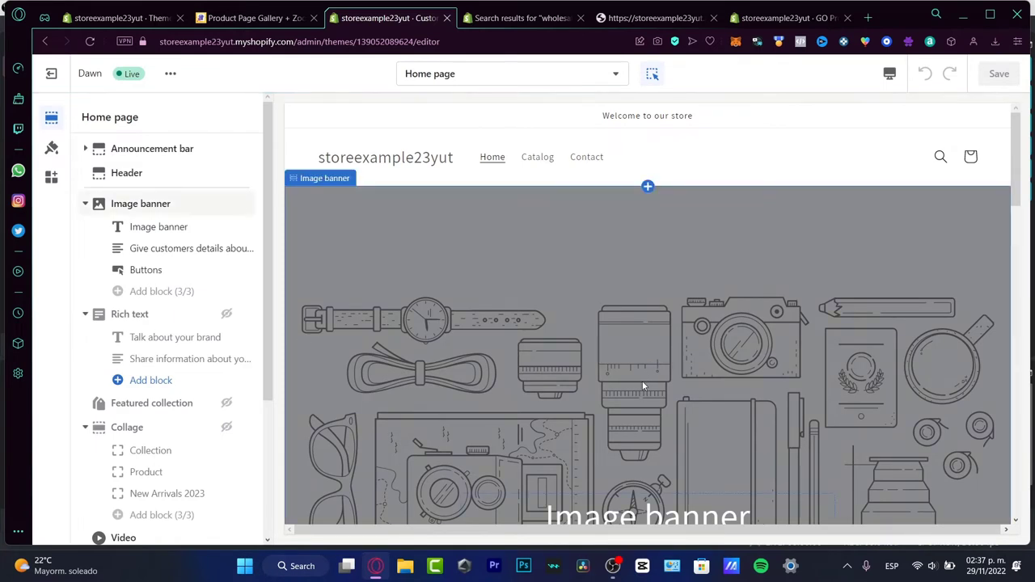
Collapse the Image banner, Rich text, Collage and Multicolumn sections in the home page's section list
click(84, 203)
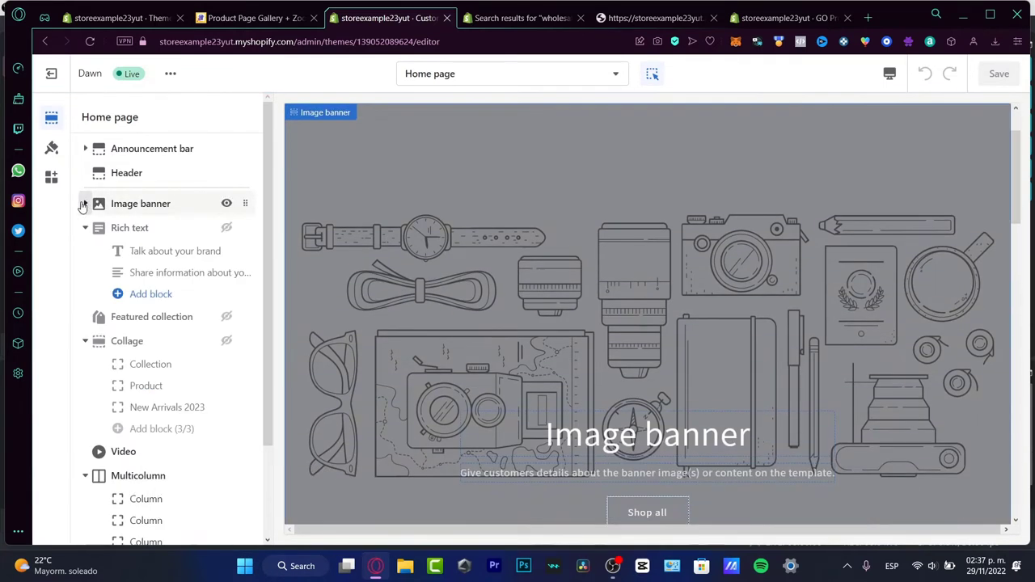
click(85, 227)
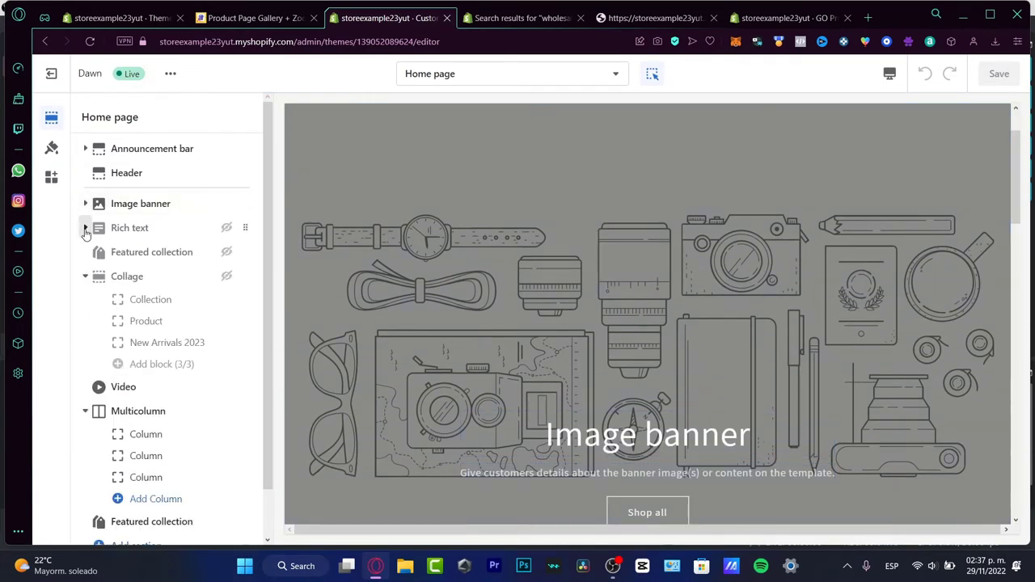
click(84, 276)
click(85, 325)
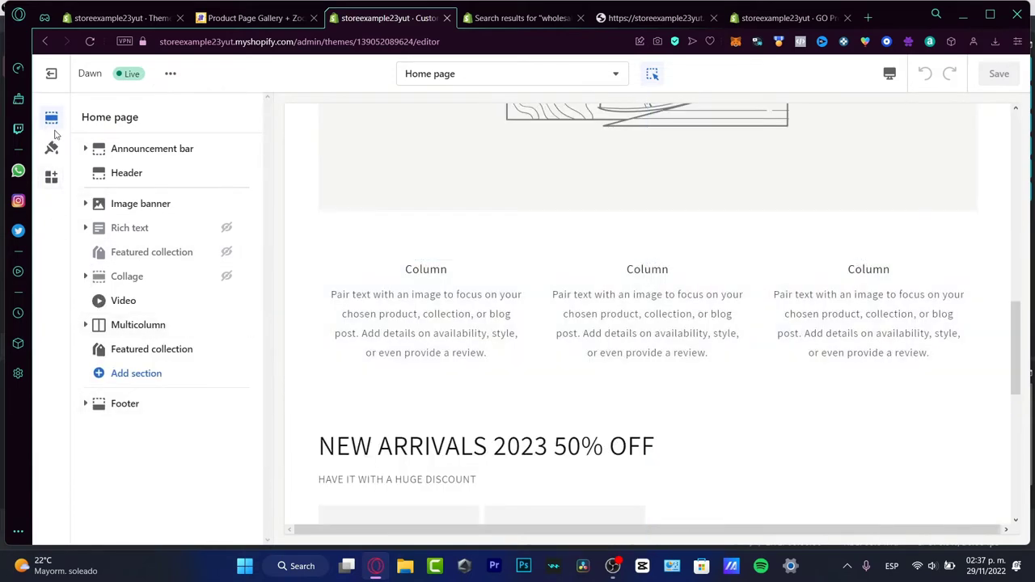
scroll(601, 289, up, 10)
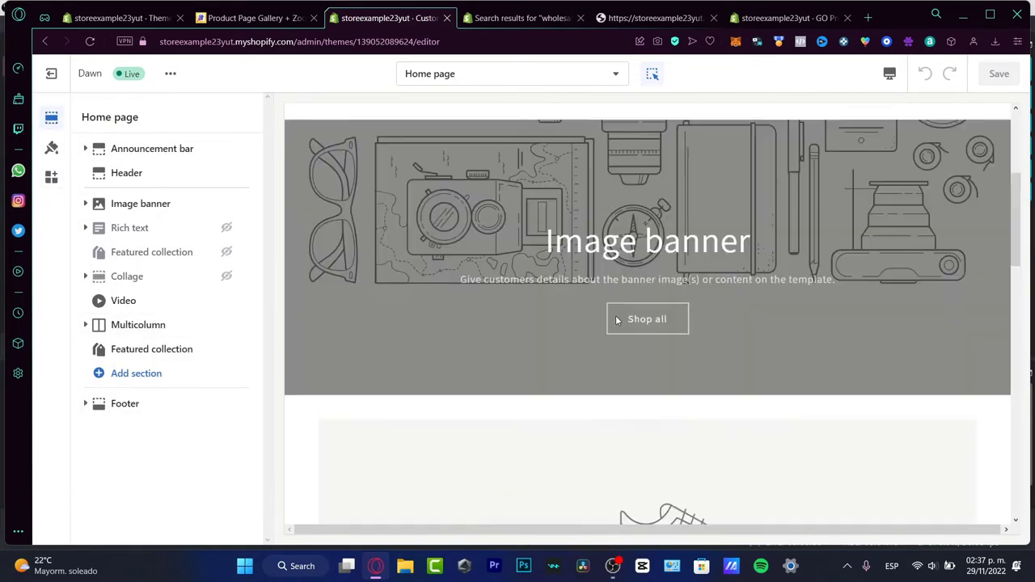
Create a page template named "WholeSale Application" based on the contact template
click(587, 78)
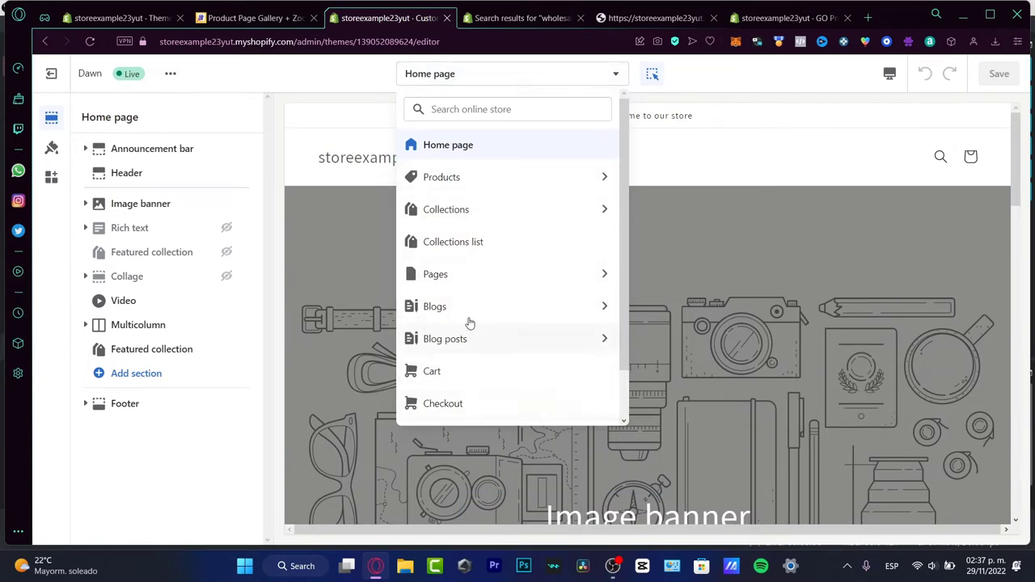
click(468, 279)
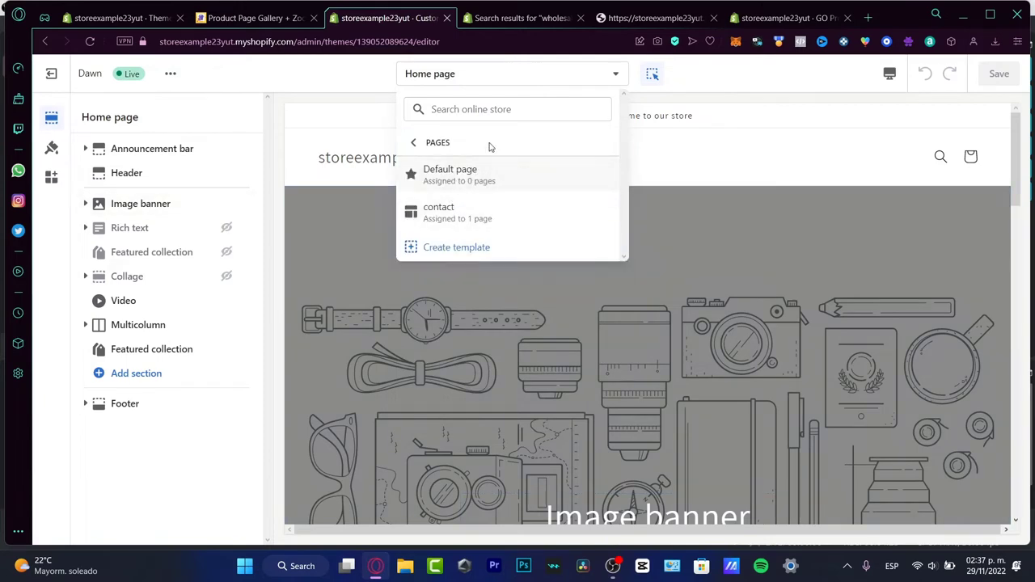
click(436, 248)
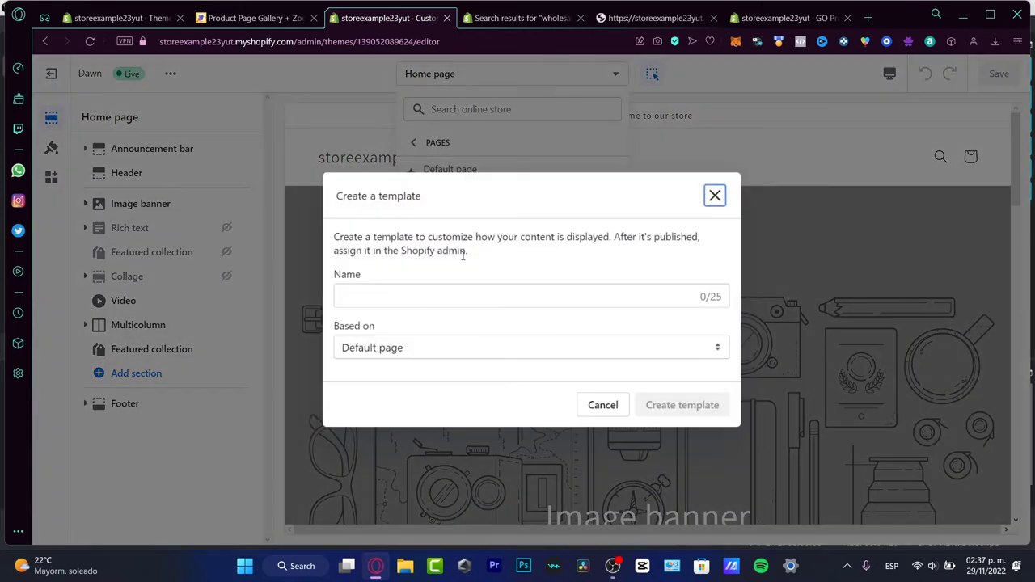
click(466, 307)
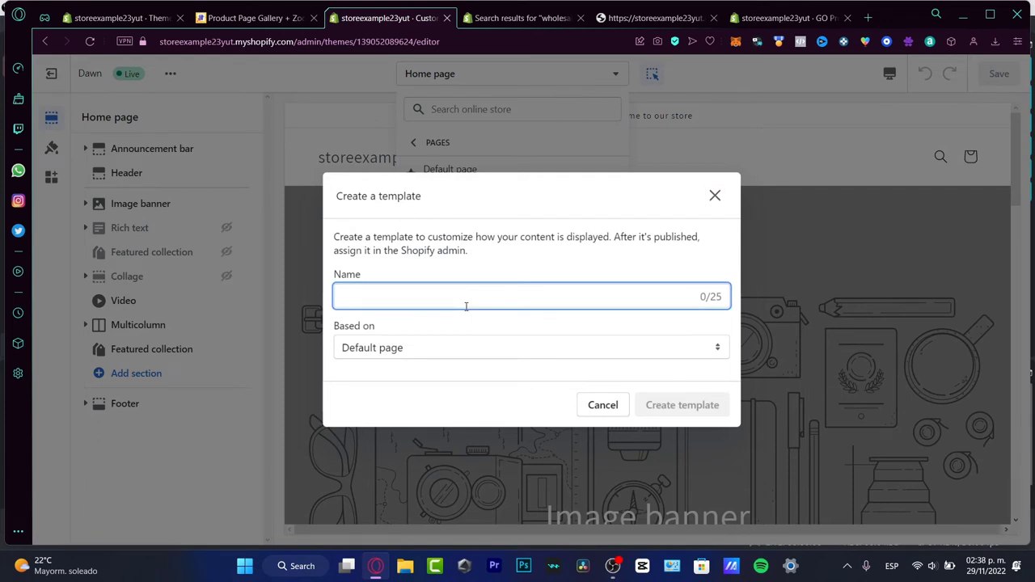
text(WholeSale )
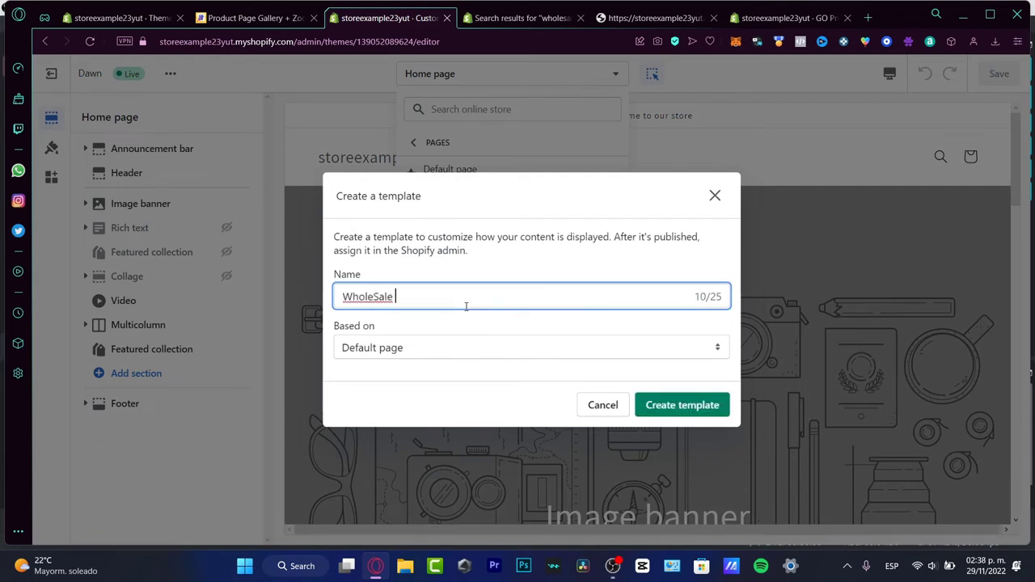
text(Application)
click(463, 347)
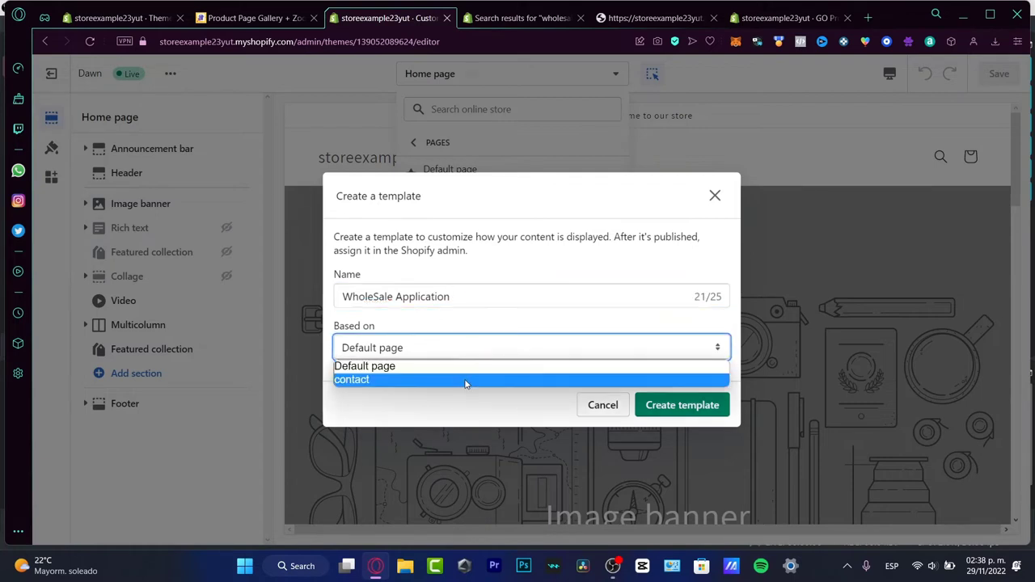
click(466, 378)
click(704, 411)
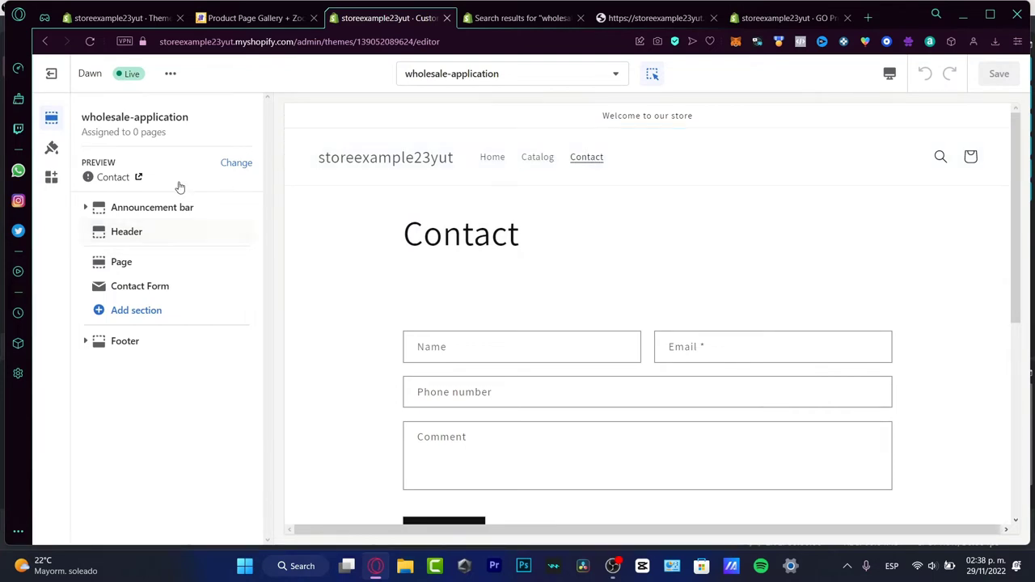
Check which pages can be used for the template's preview, and try to edit the Contact heading in the Page section
click(234, 163)
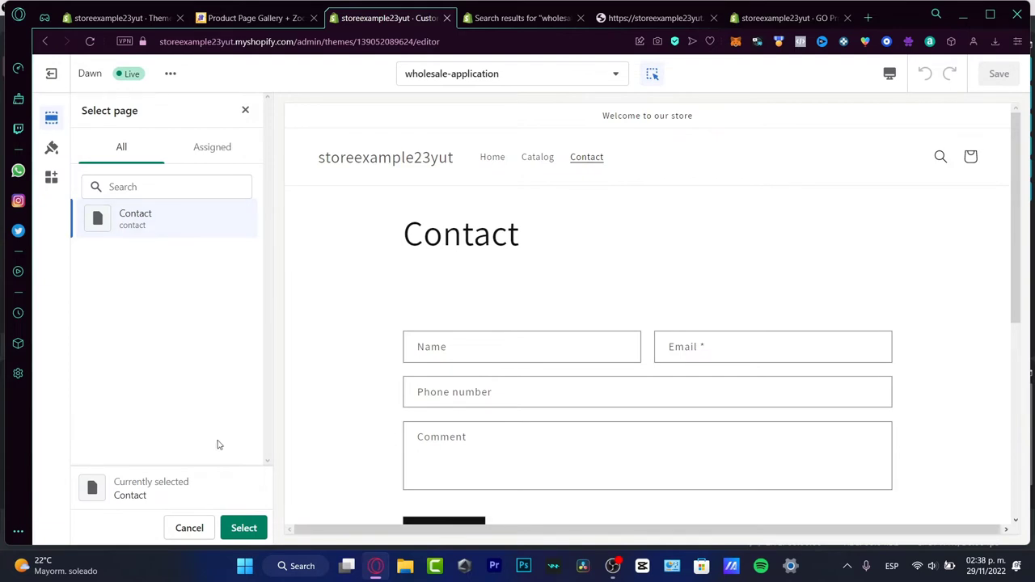
click(189, 528)
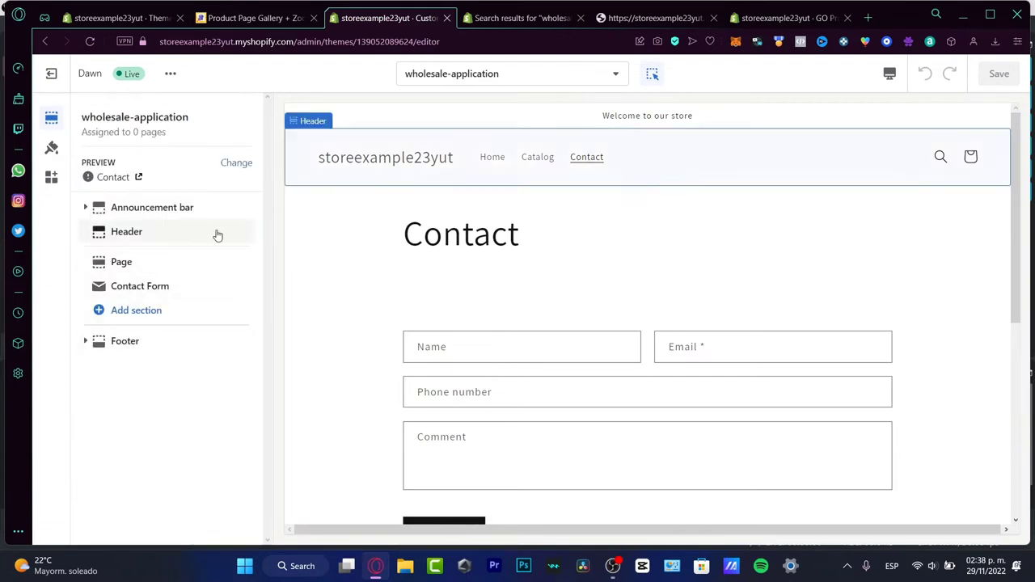
click(484, 241)
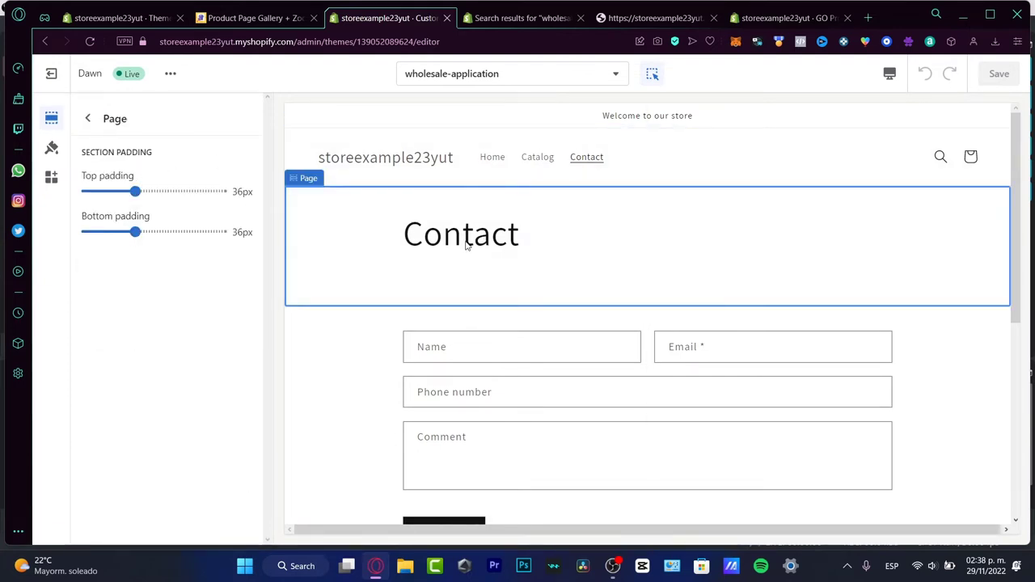
double_click(466, 247)
click(396, 242)
Set the heading of the wholesale application page's contact form section to "APPLY HERE TO BECOME A WHOLESALE"
click(615, 73)
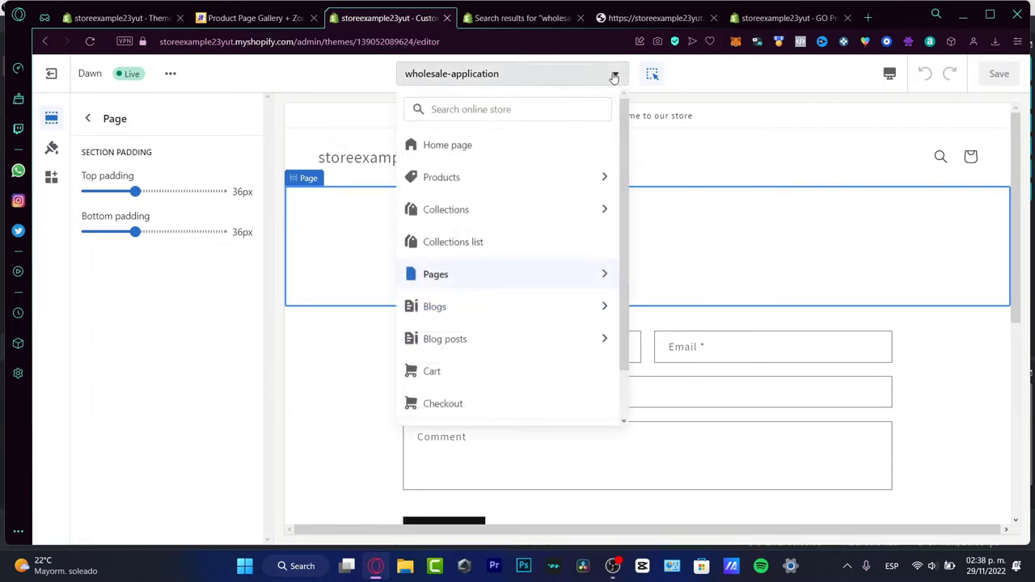
click(934, 428)
scroll(566, 324, down, 3)
click(484, 271)
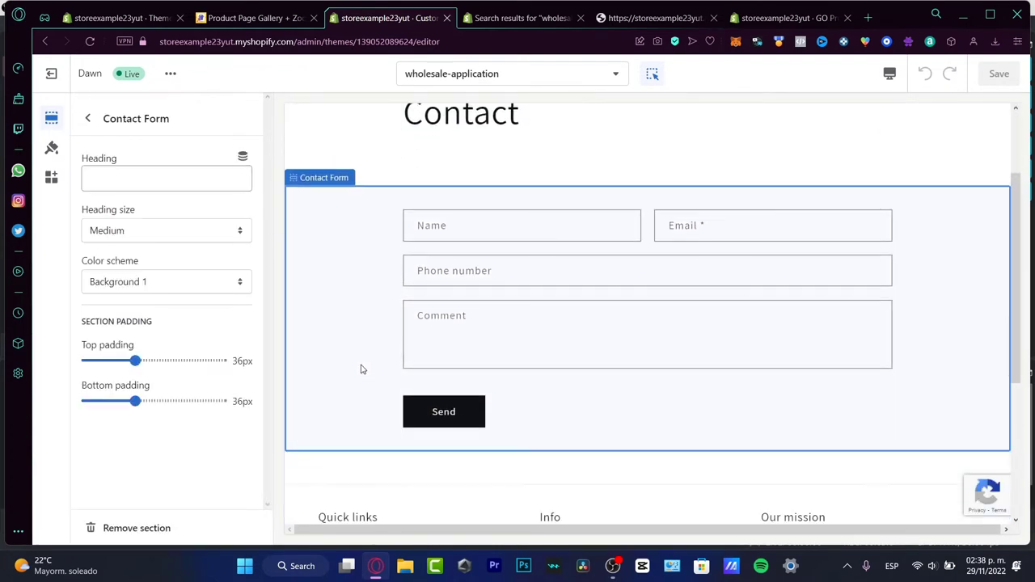
click(168, 176)
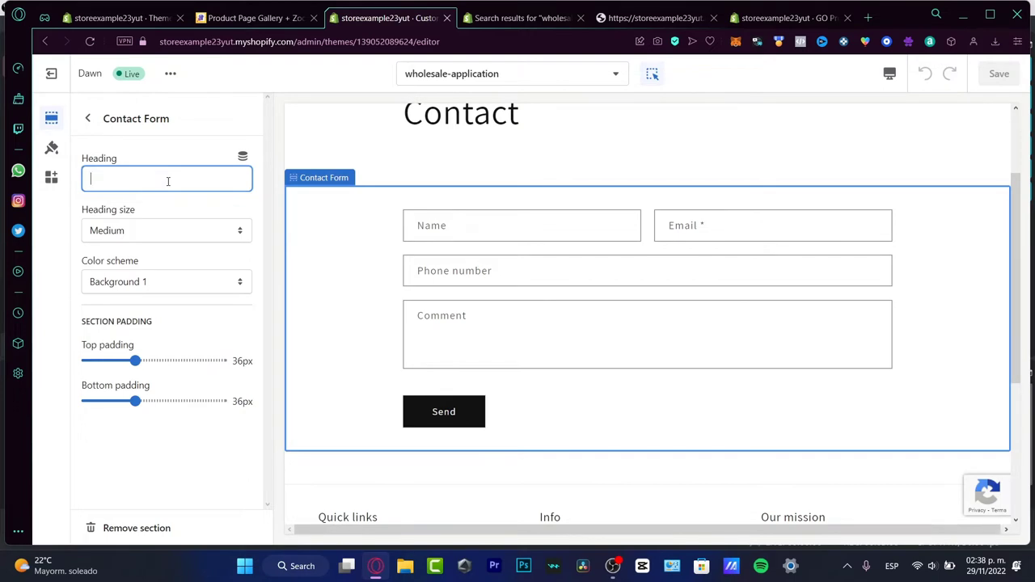
text(APPLY HER)
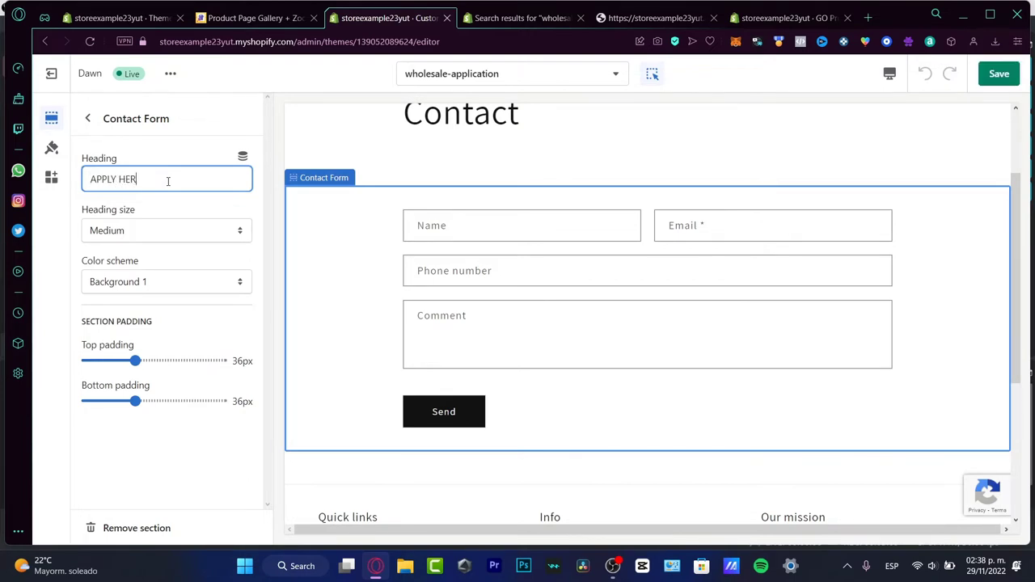
text(E TOP BBECOME)
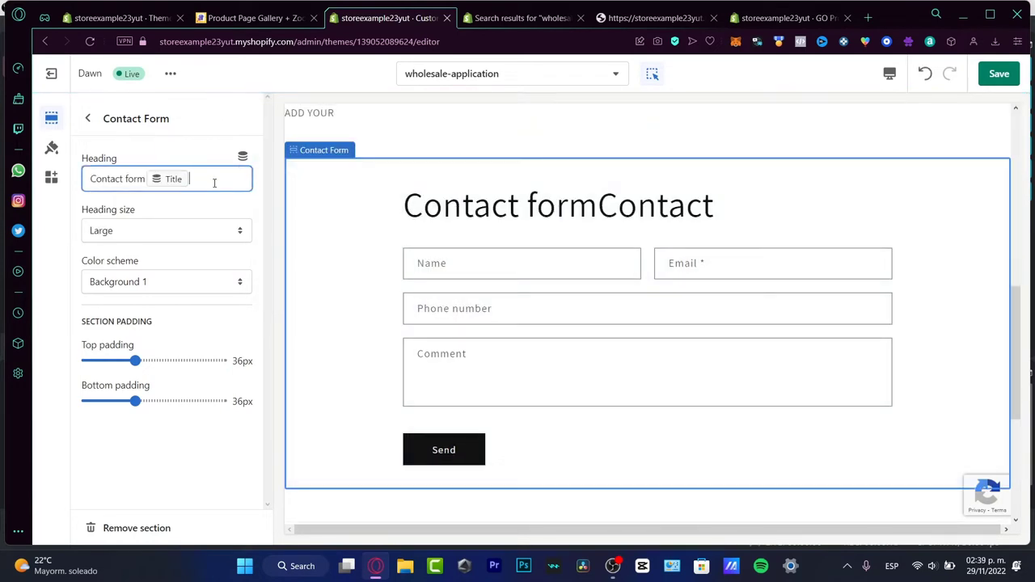
Check the dynamic source options of the added contact form's heading and look through the store's metafield categories
click(180, 179)
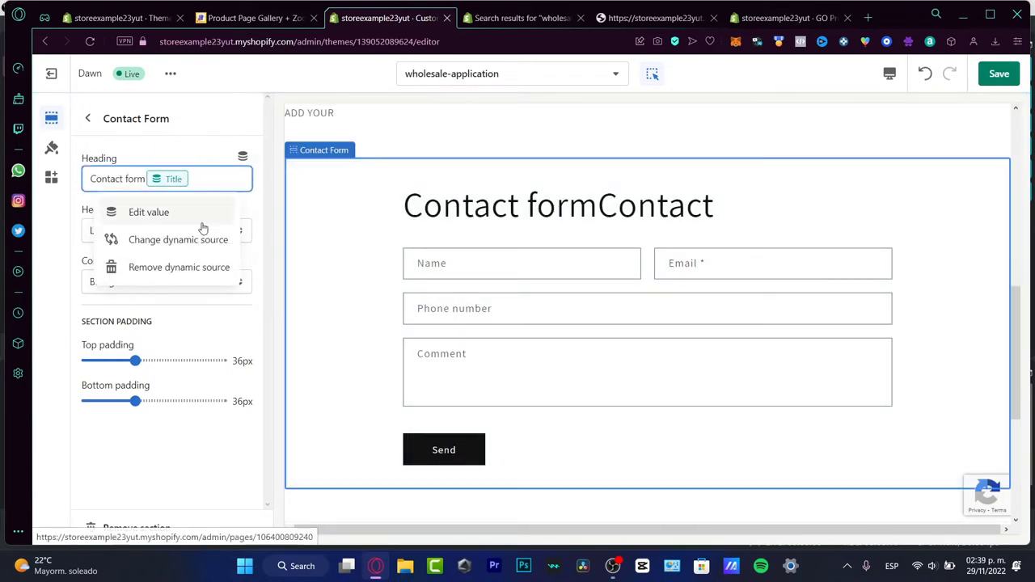
click(227, 242)
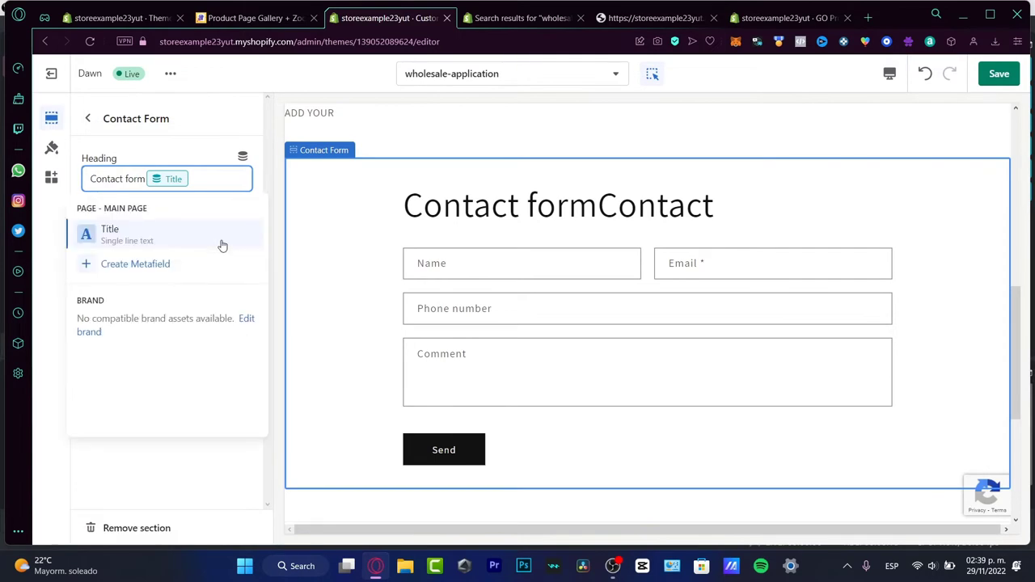
click(178, 277)
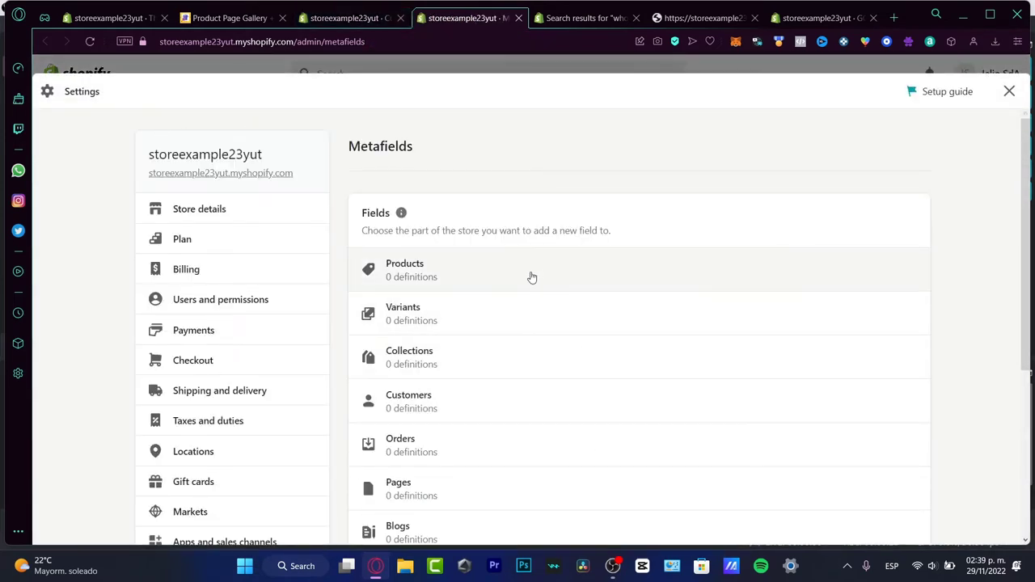
scroll(569, 330, down, 3)
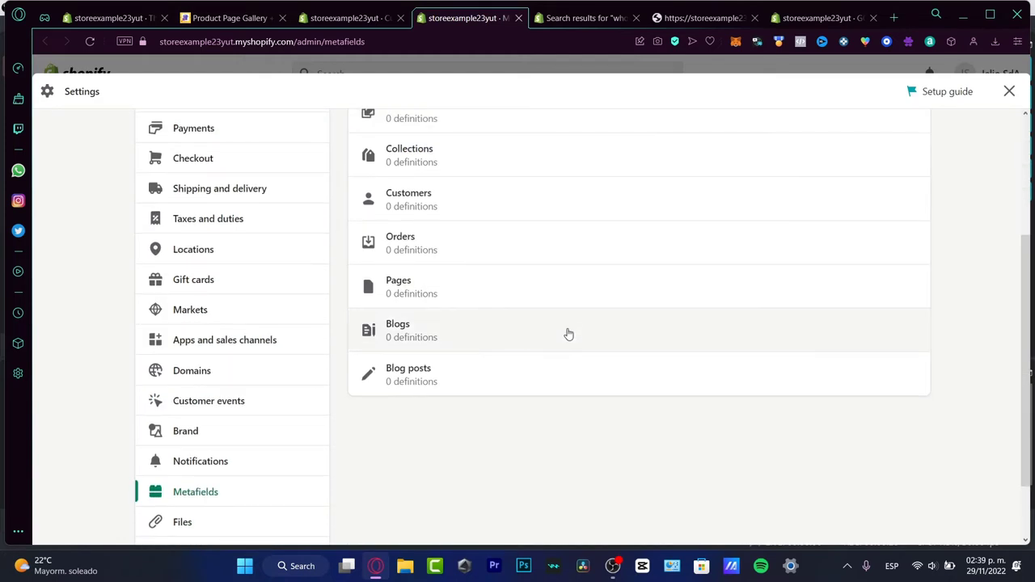
scroll(691, 437, down, 2)
scroll(690, 437, up, 5)
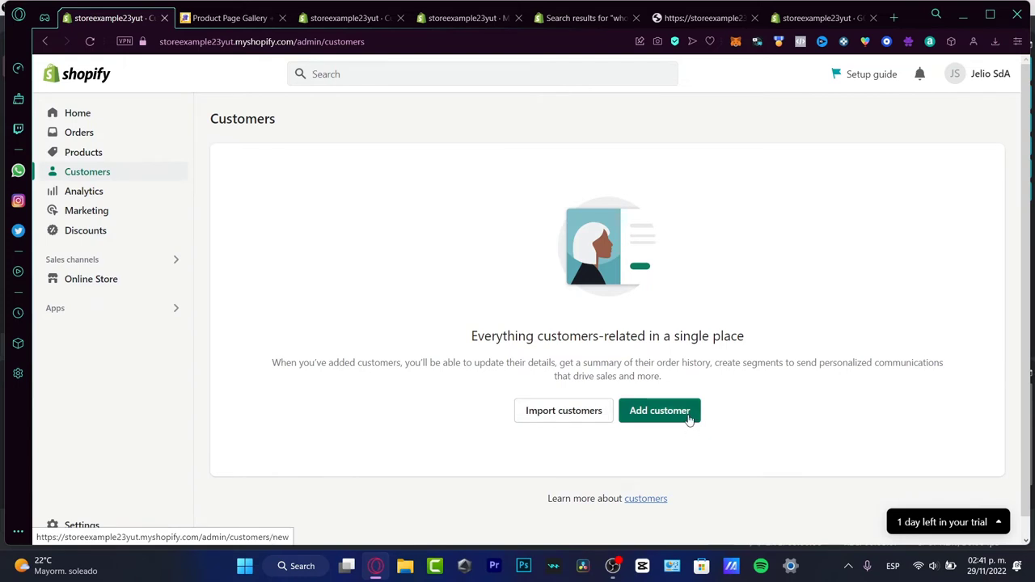
Start a new customer record and review the wholesale application form in the theme editor before returning to the record
click(659, 410)
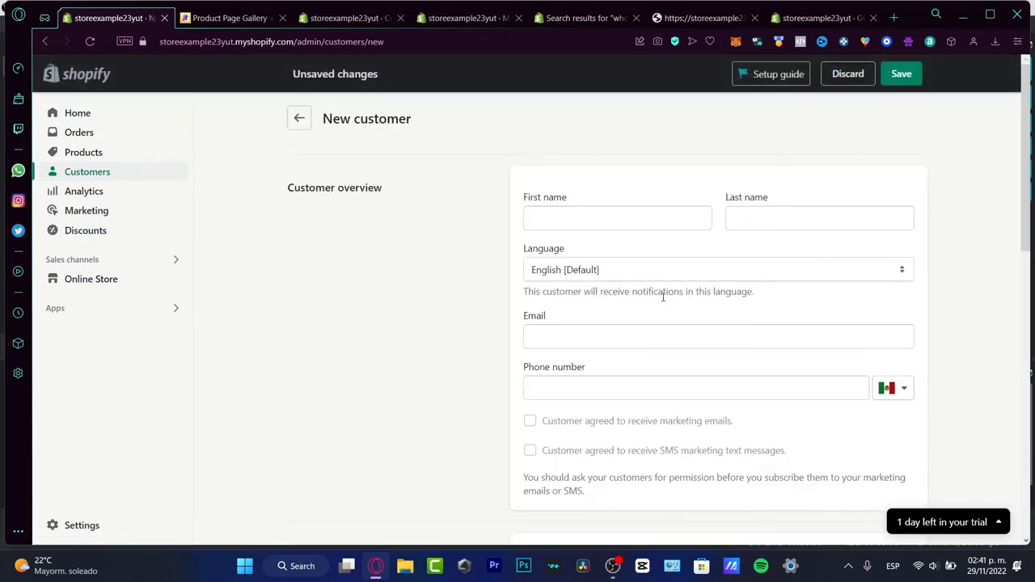
click(576, 20)
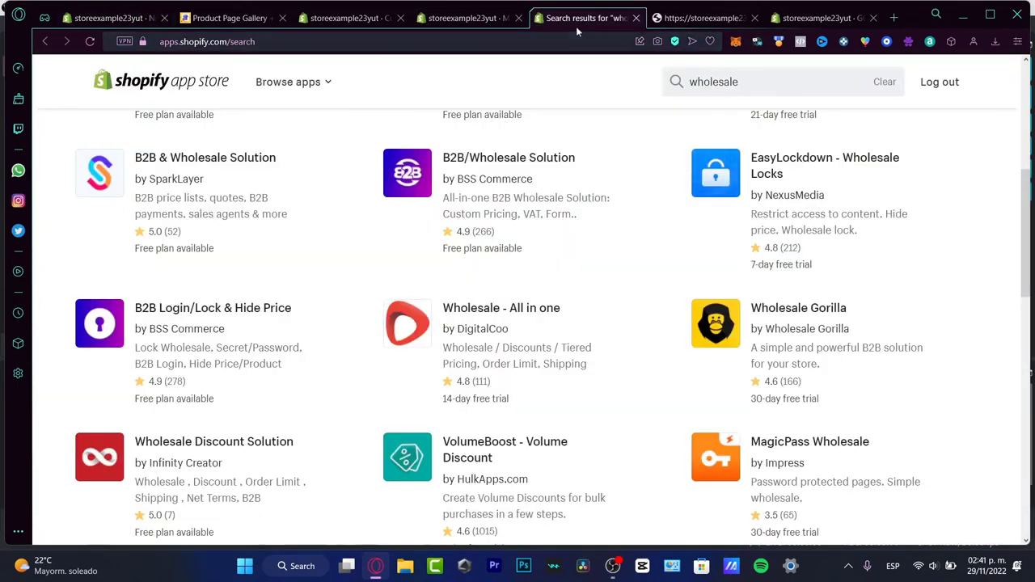
click(701, 18)
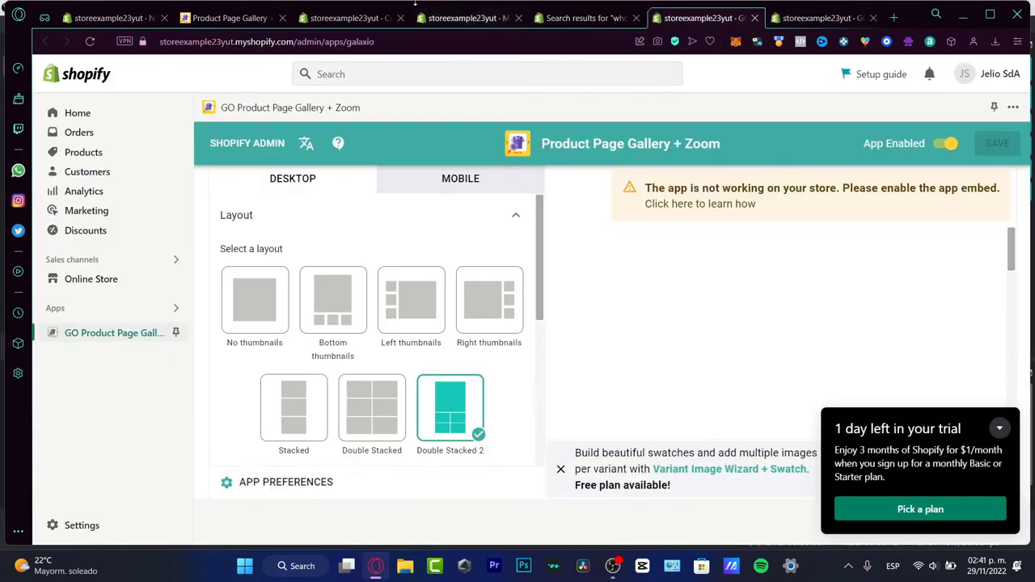
click(350, 27)
scroll(738, 279, down, 3)
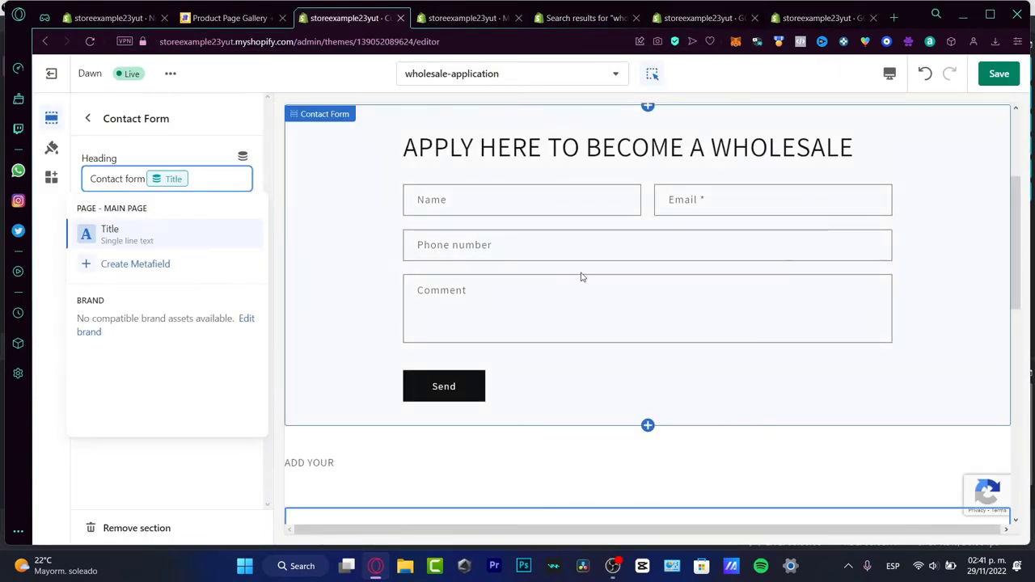
click(113, 18)
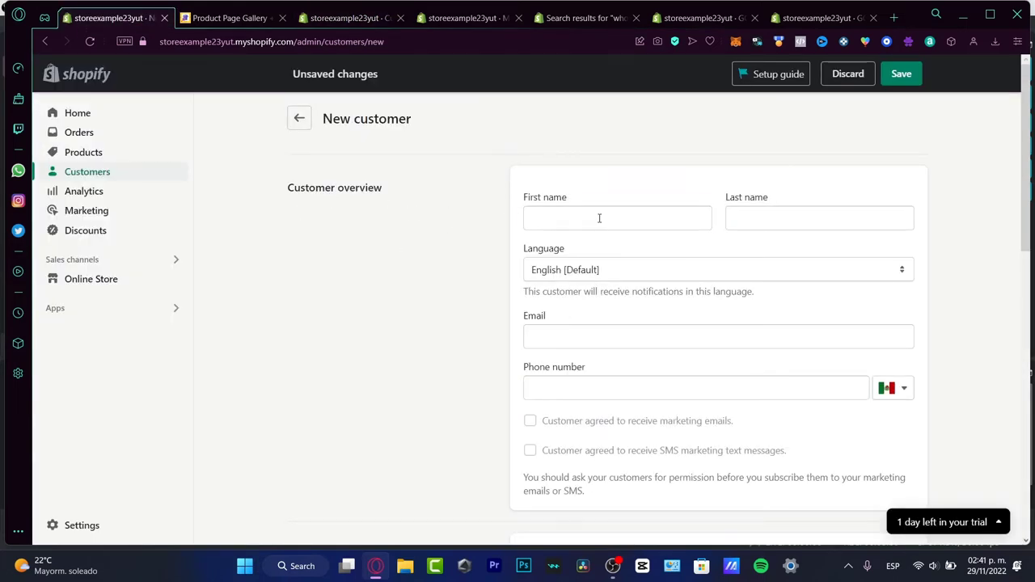
Enter the new customer's first and last name, leaving the email and phone number empty
click(600, 220)
text(tOM)
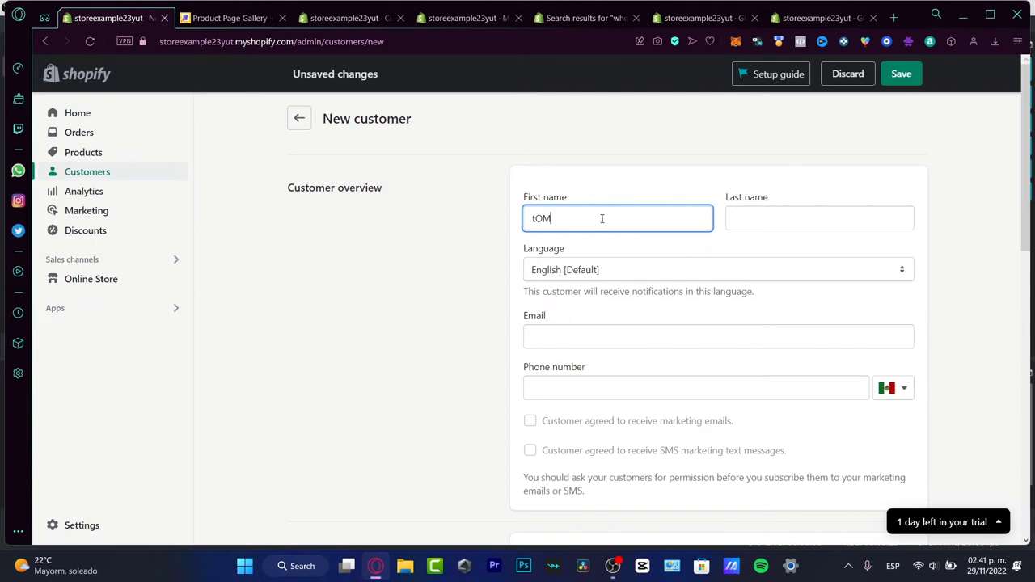
double_click(607, 221)
text(Axl)
key(Tab)
text(Wjo)
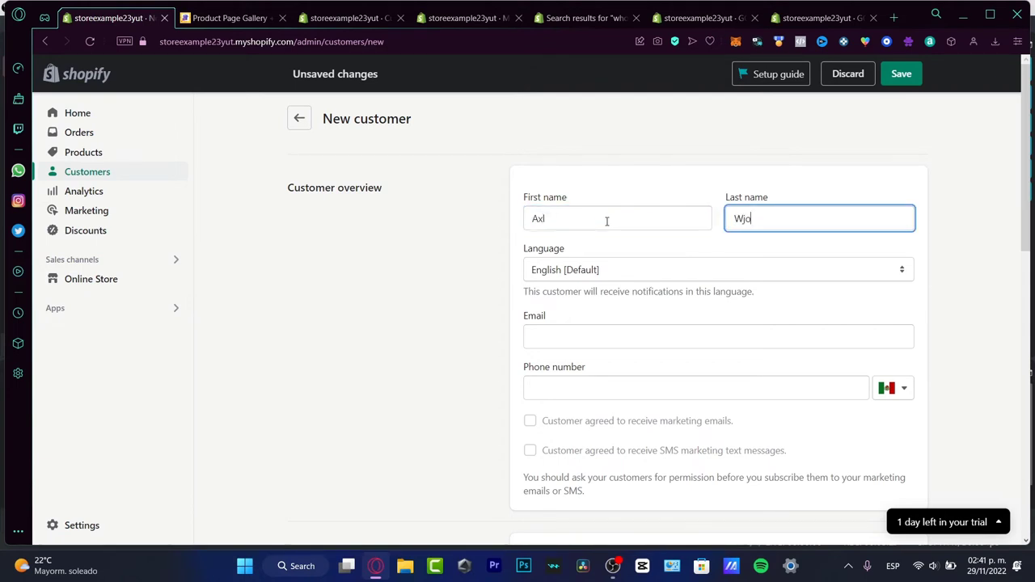
text(lesale)
click(732, 333)
click(739, 386)
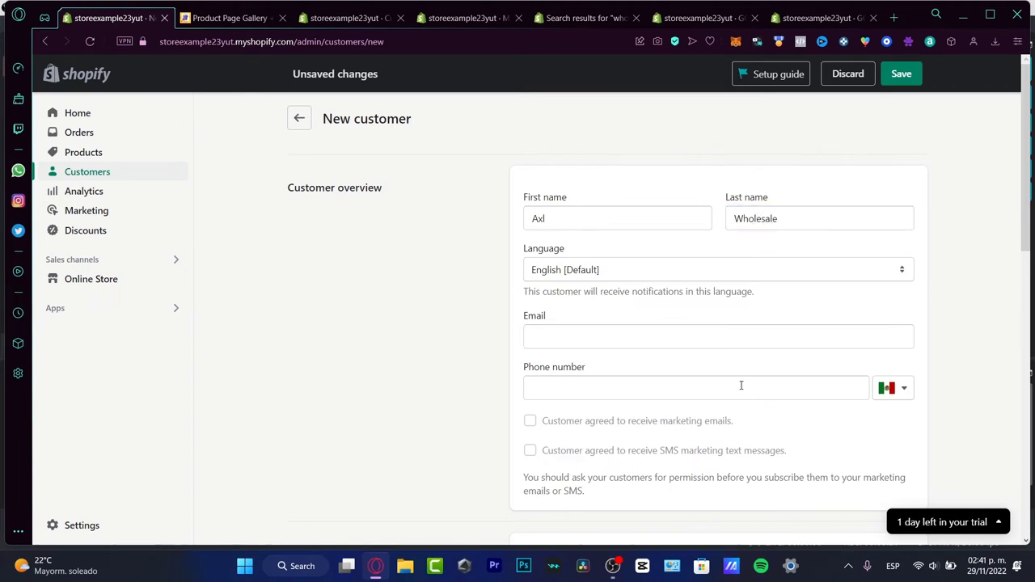
Tag the customer as "wholesale" and save the new customer record
scroll(738, 399, down, 3)
scroll(671, 376, down, 3)
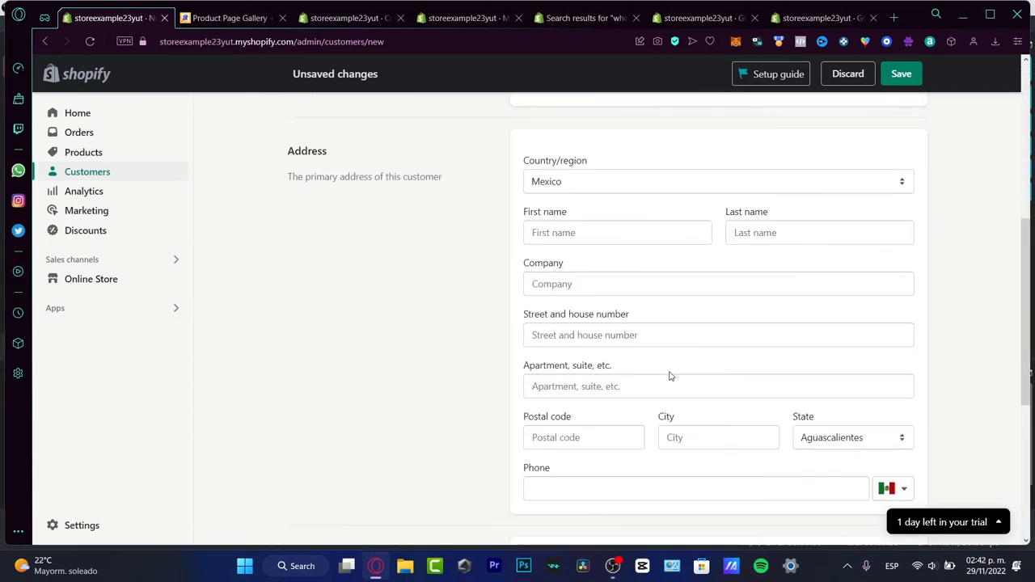
scroll(790, 327, down, 3)
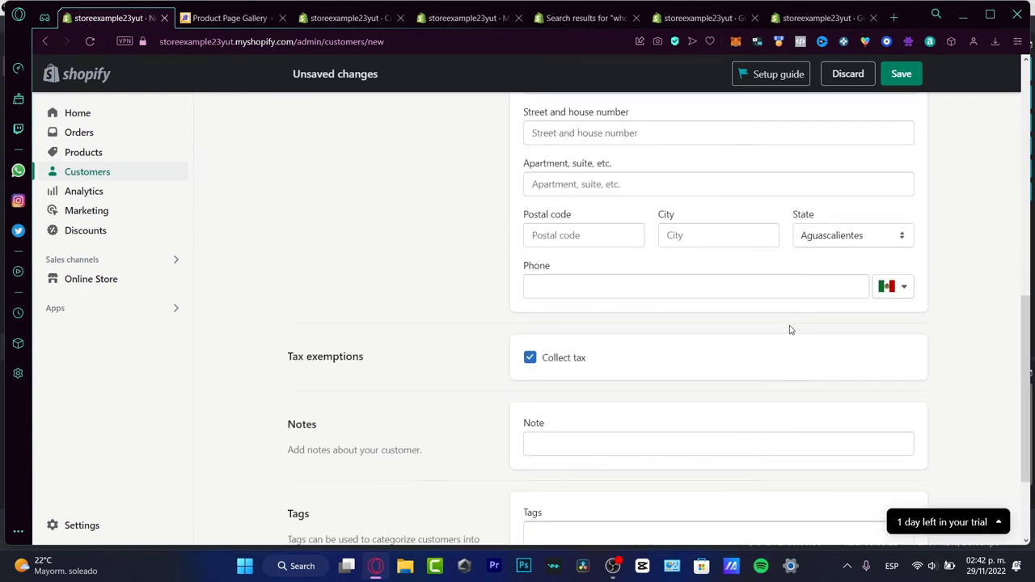
scroll(791, 330, down, 3)
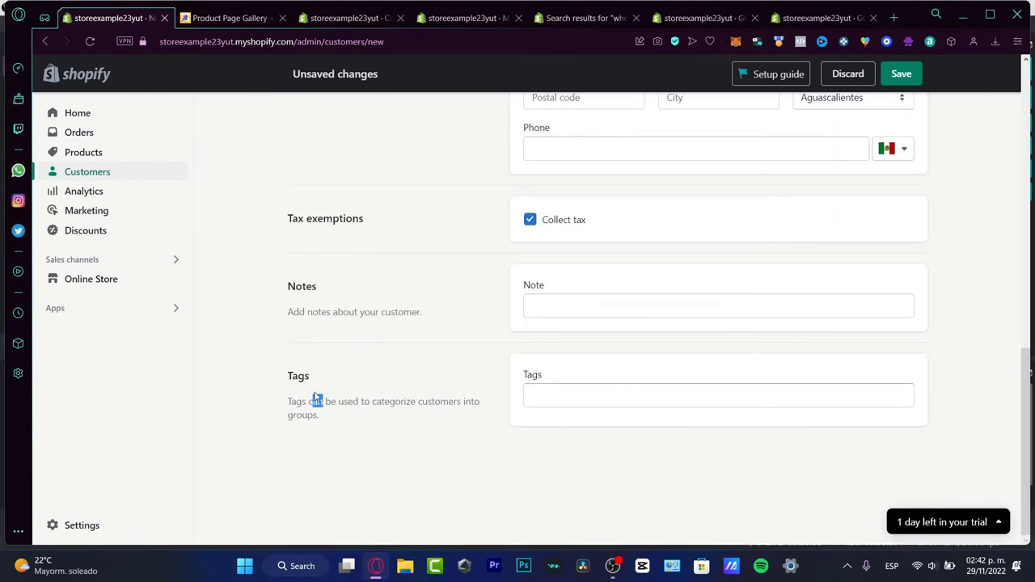
drag(316, 400, 286, 382)
click(622, 396)
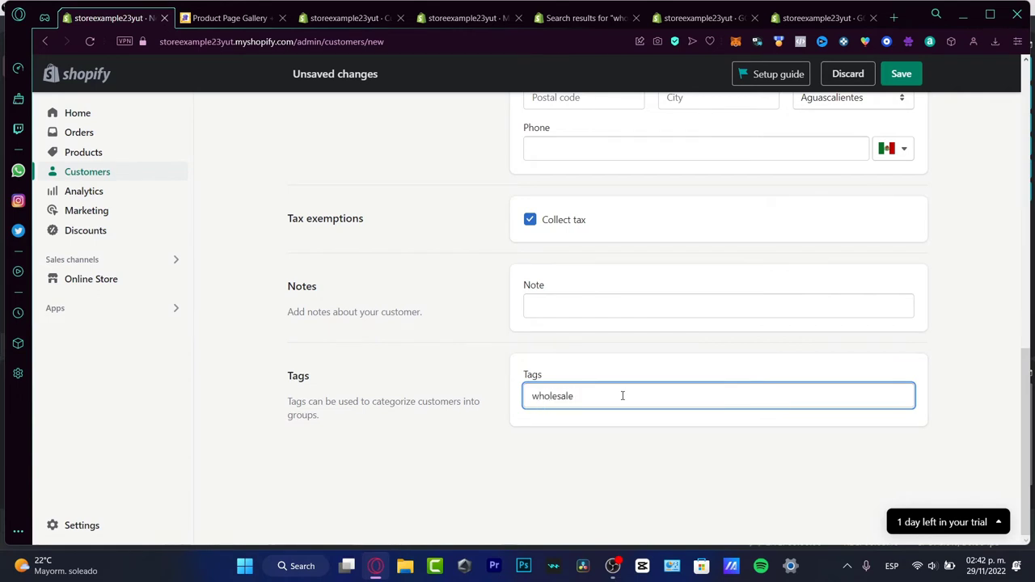
text(wholesale)
click(711, 492)
click(901, 74)
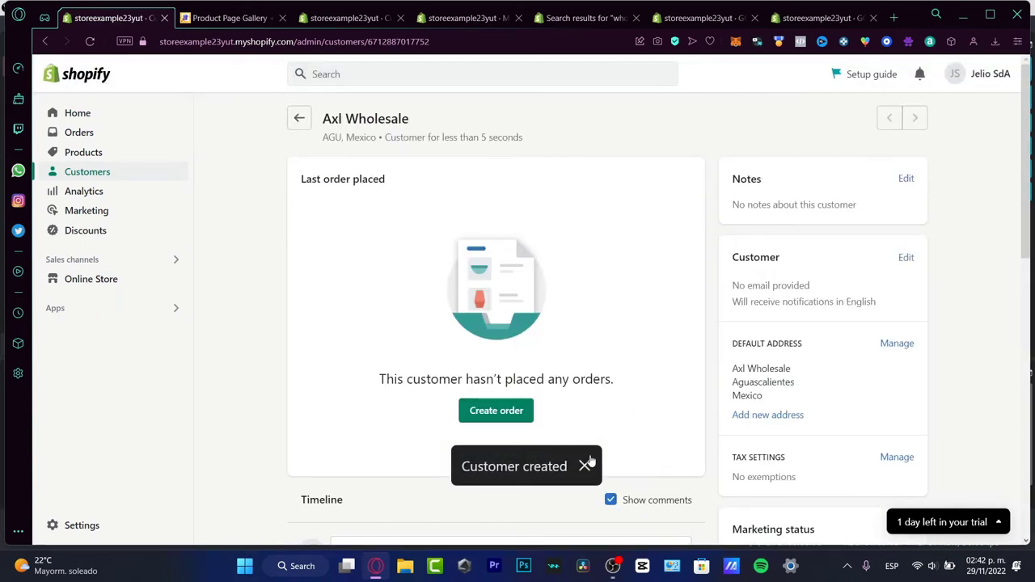
click(589, 467)
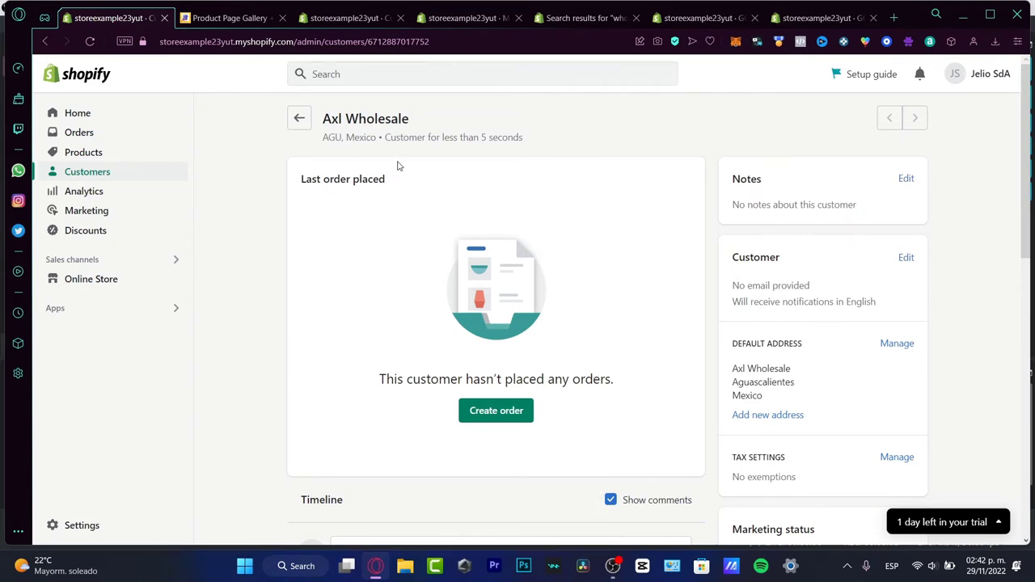
Return to the theme editor and create a collection template named "wholesale" based on Default collection
click(351, 20)
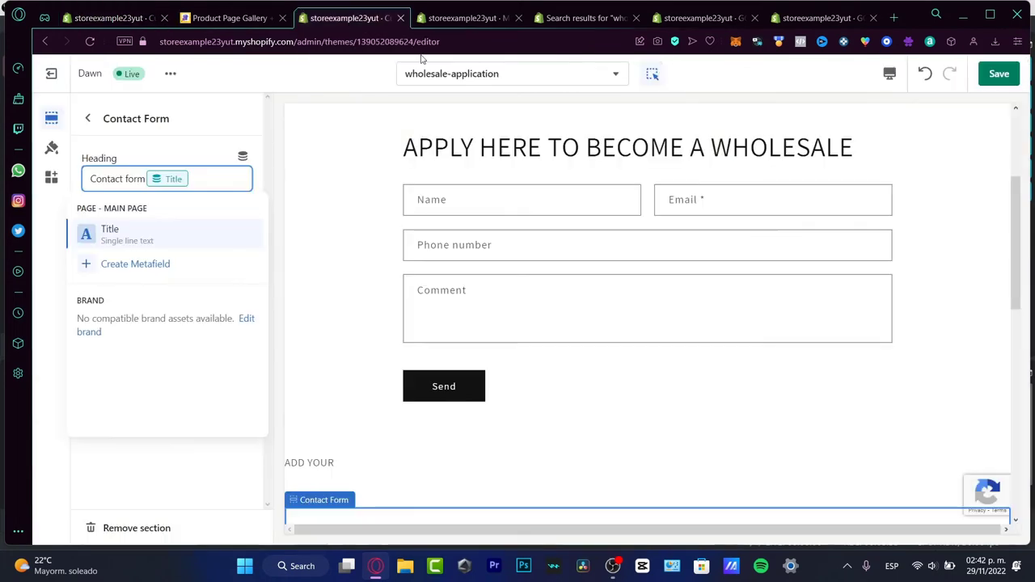
scroll(342, 169, up, 3)
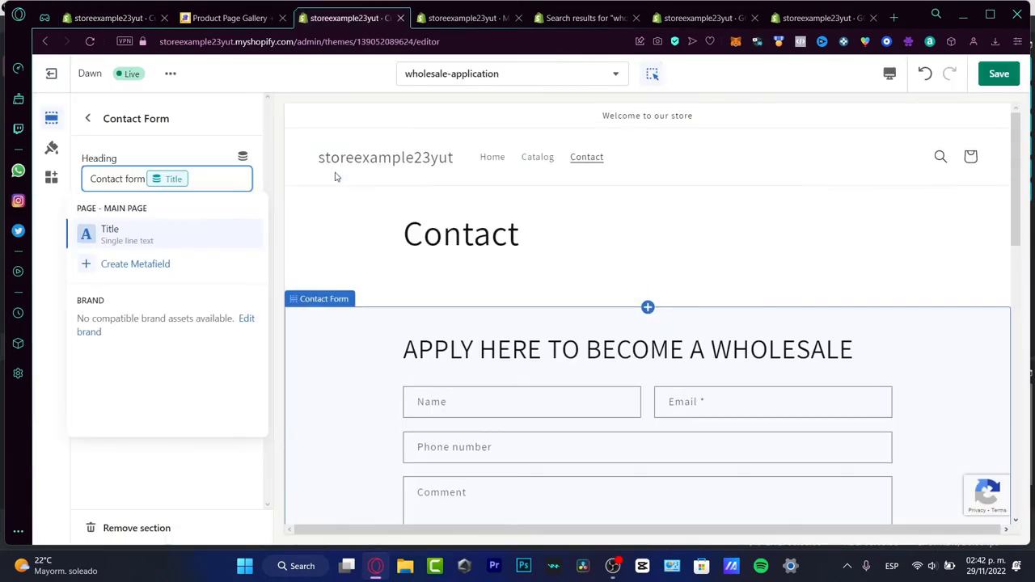
click(561, 80)
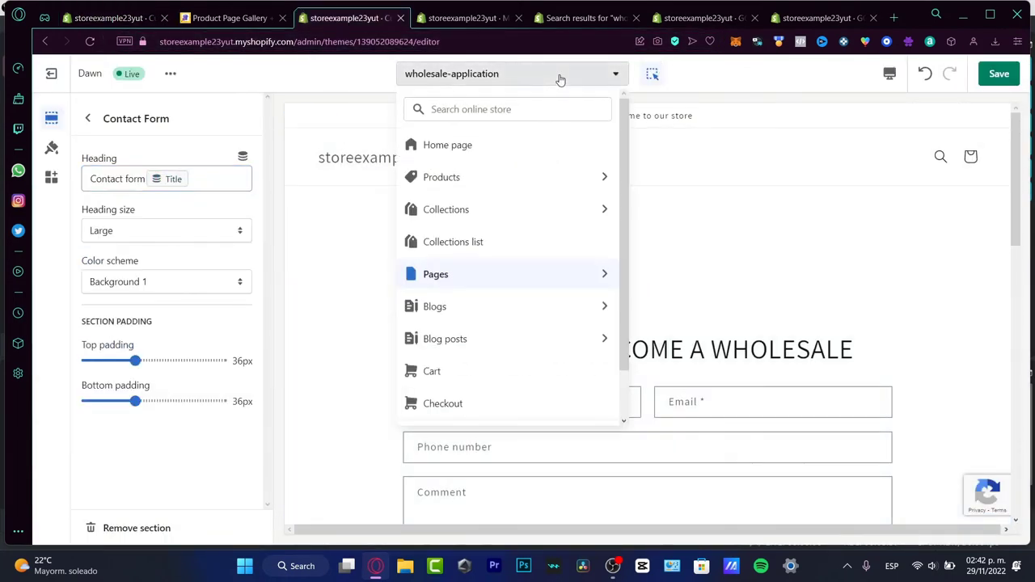
click(535, 218)
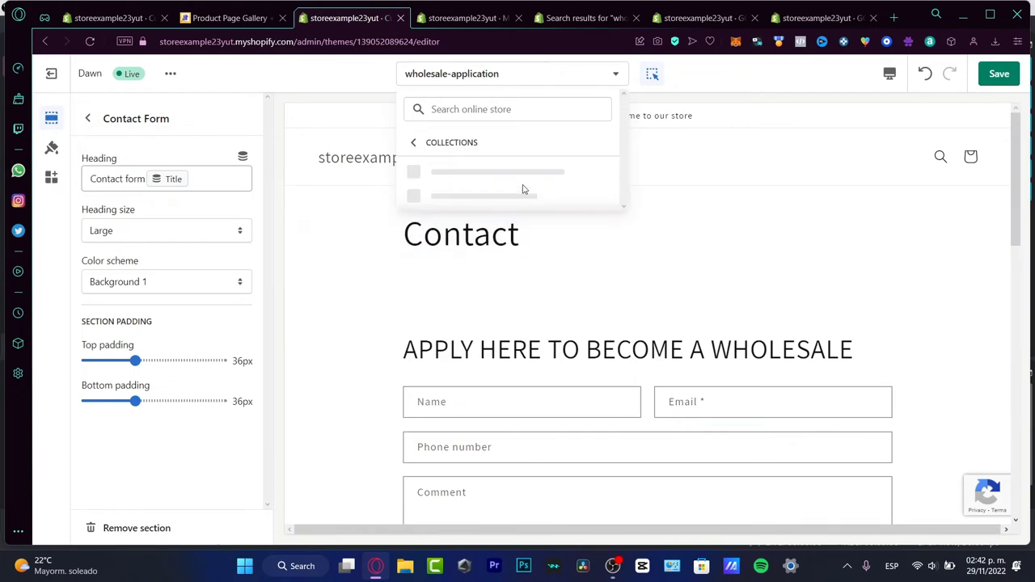
click(490, 212)
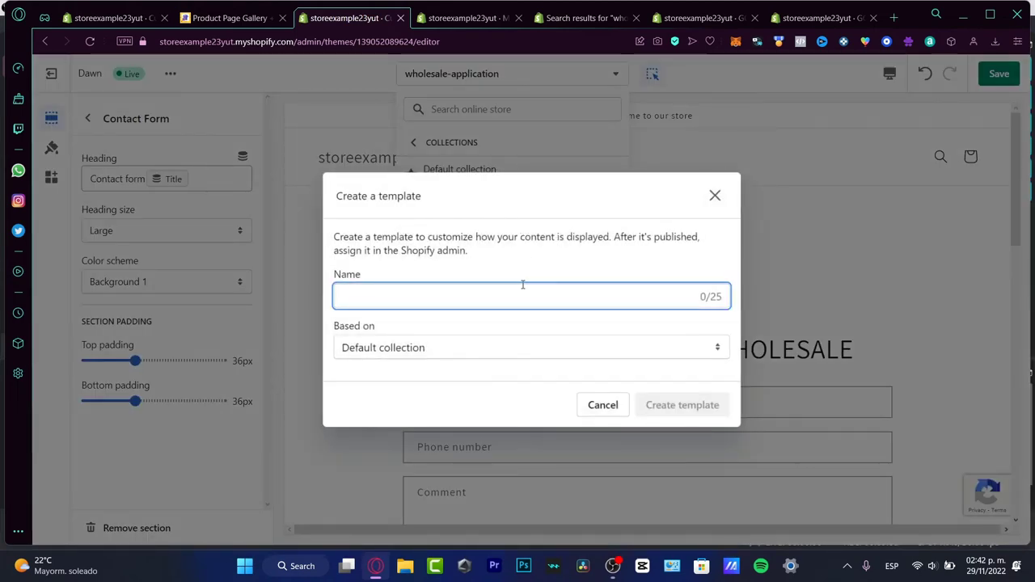
text(wholesale)
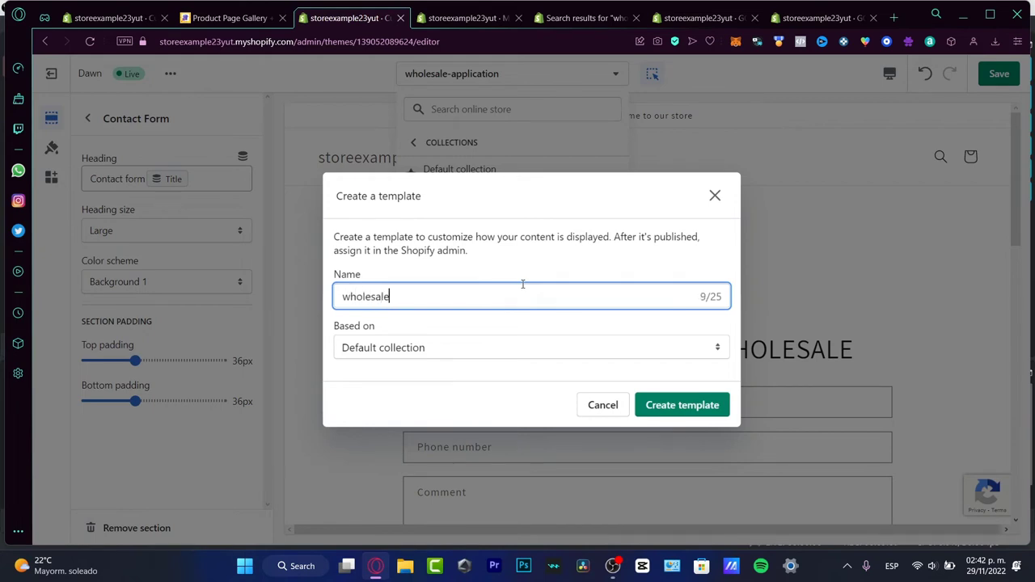
click(719, 410)
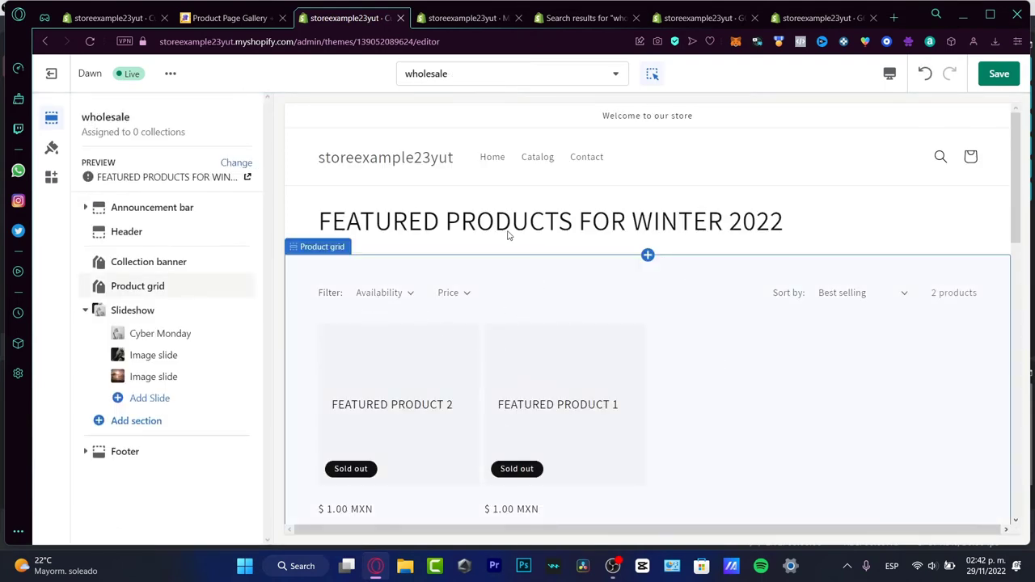
Look through the product grid's settings in the wholesale collection template and return to its section list
scroll(369, 302, down, 1)
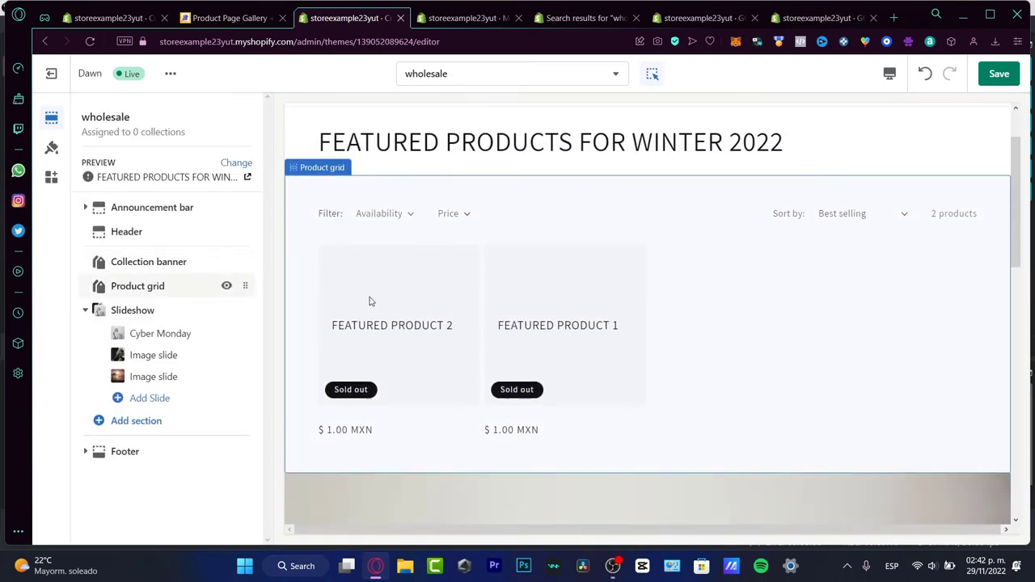
click(501, 286)
scroll(229, 275, down, 4)
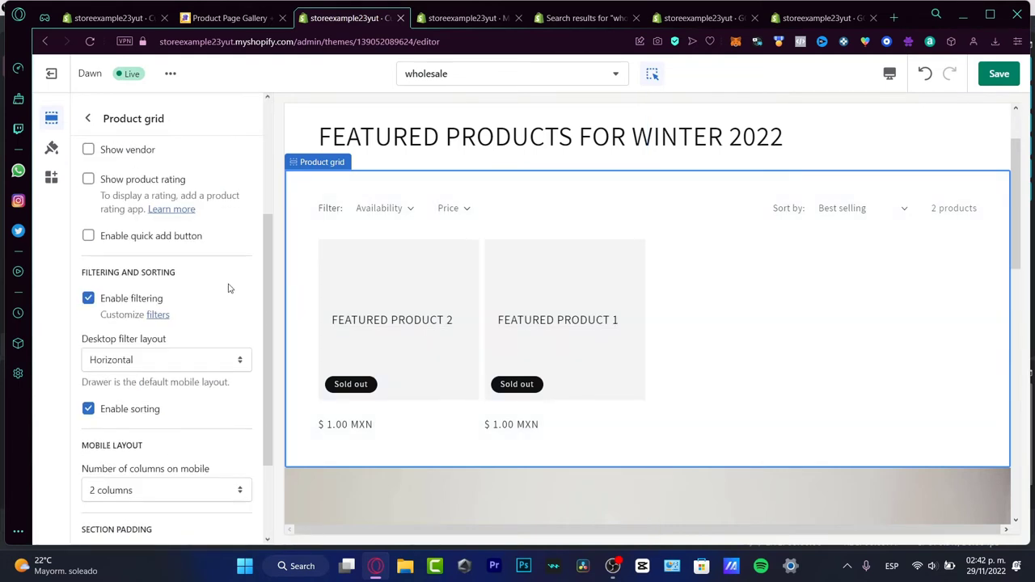
scroll(227, 320, up, 4)
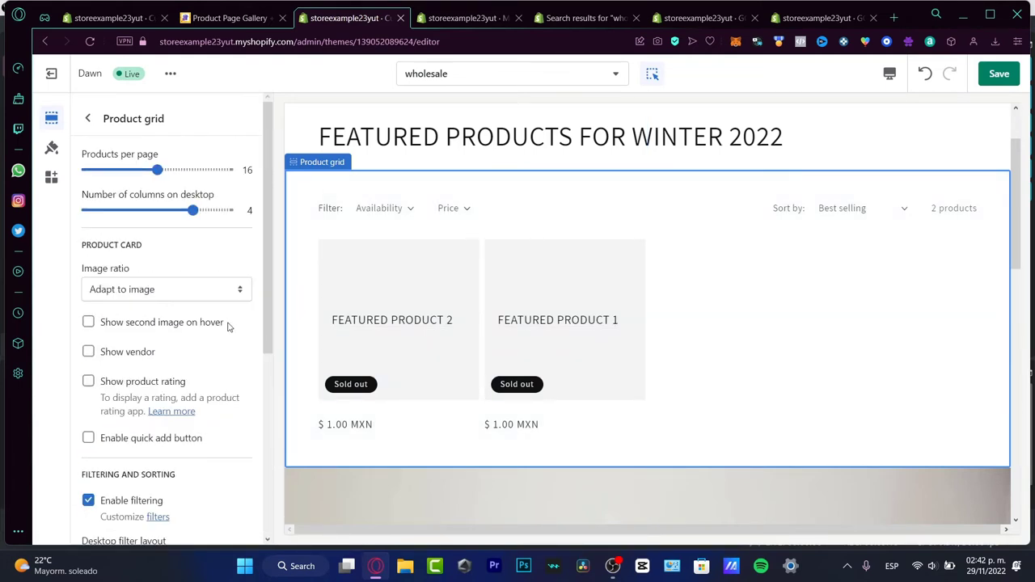
click(88, 118)
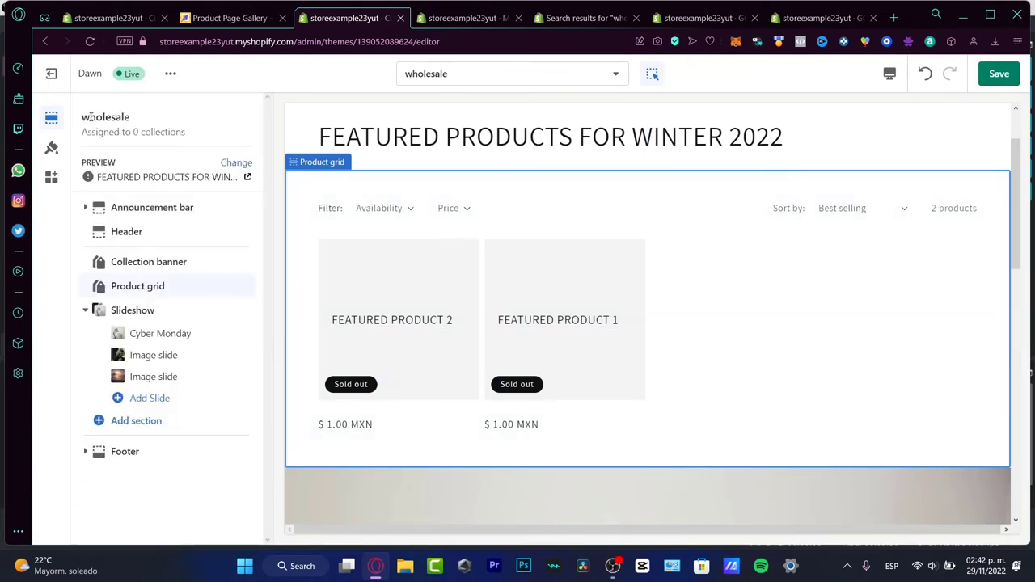
Set the Slideshow section's description to "PRODUCT, PRICE OF WHOLESALE" in the wholesale template and return to the section list
click(176, 315)
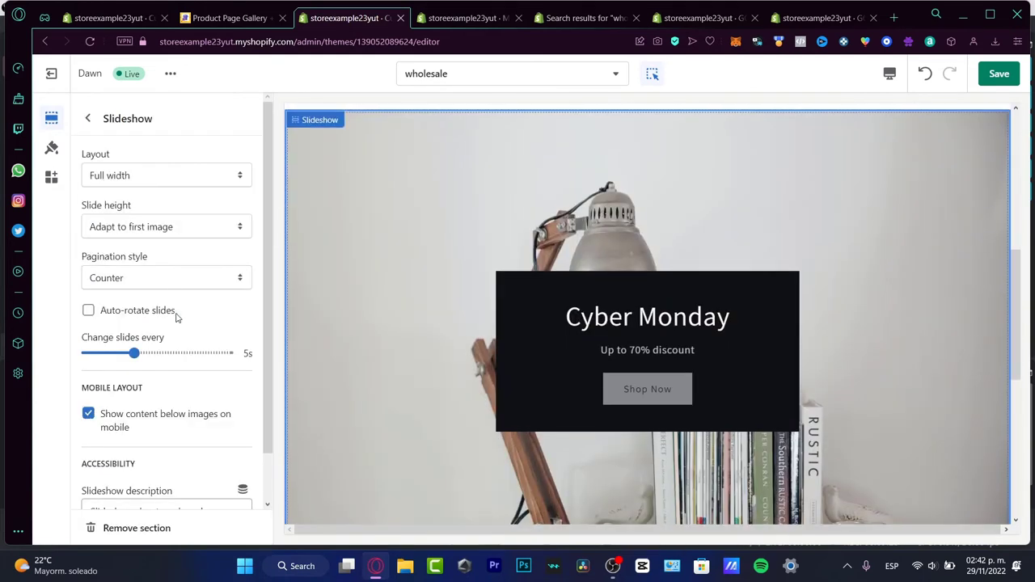
scroll(902, 365, down, 3)
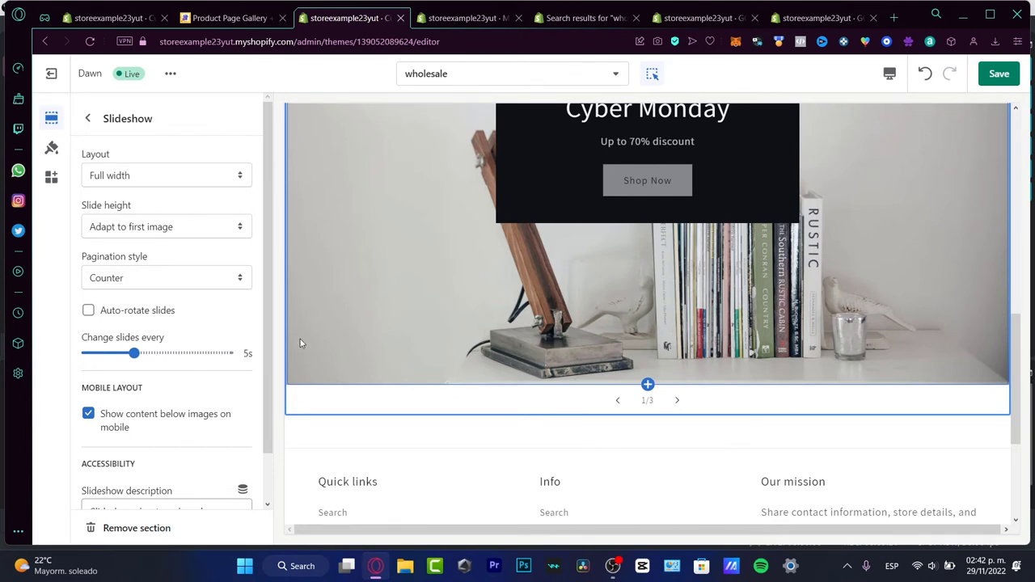
scroll(201, 394, down, 1)
double_click(188, 457)
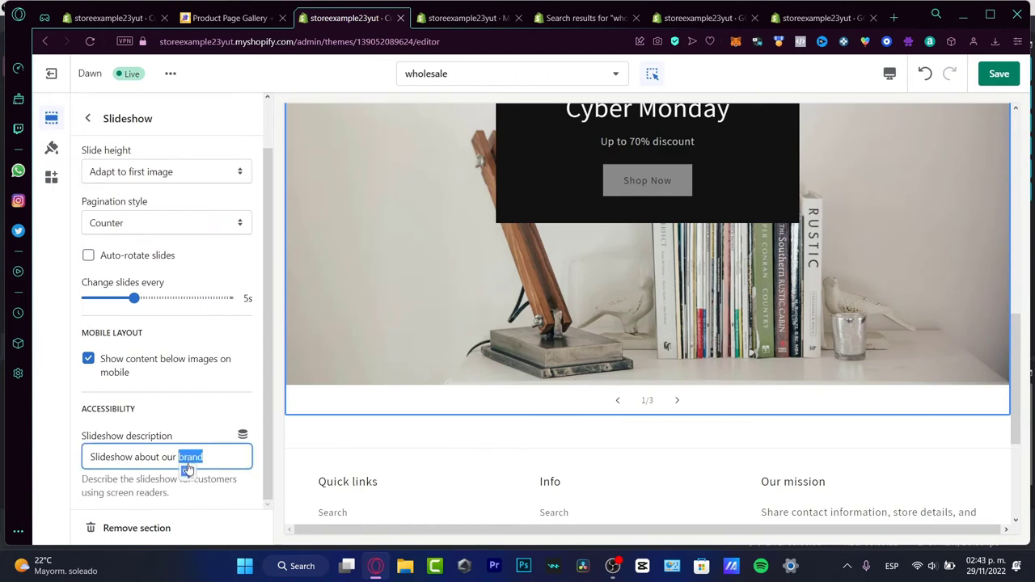
triple_click(187, 457)
drag(188, 457, 162, 439)
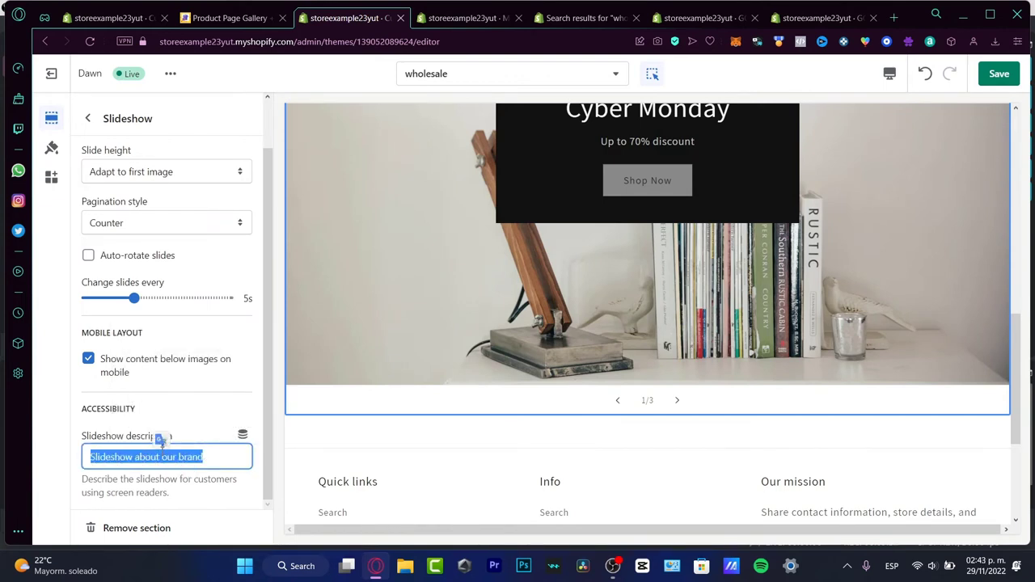
text(PRODUCT, )
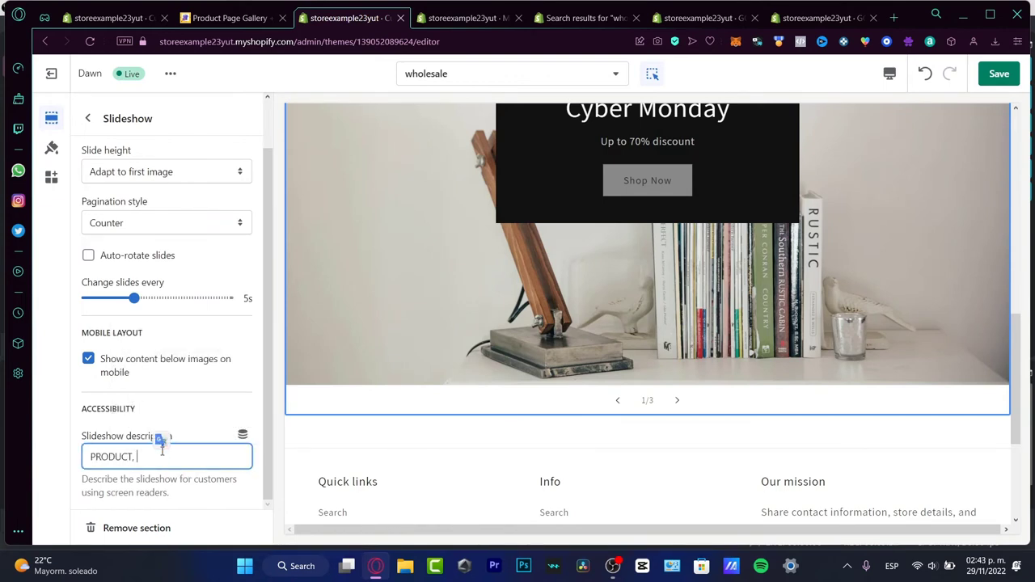
text(PRICE OF WHOS)
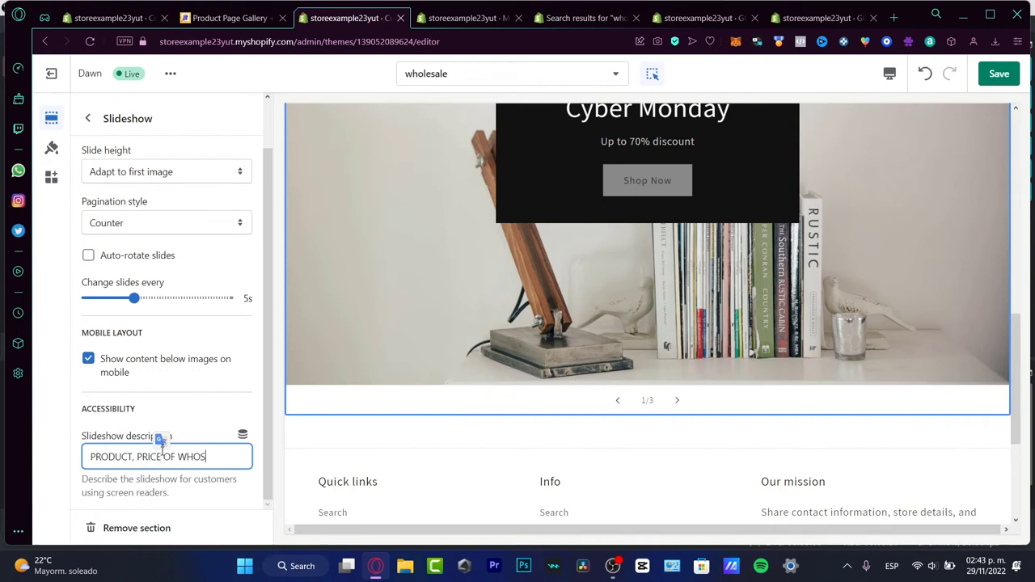
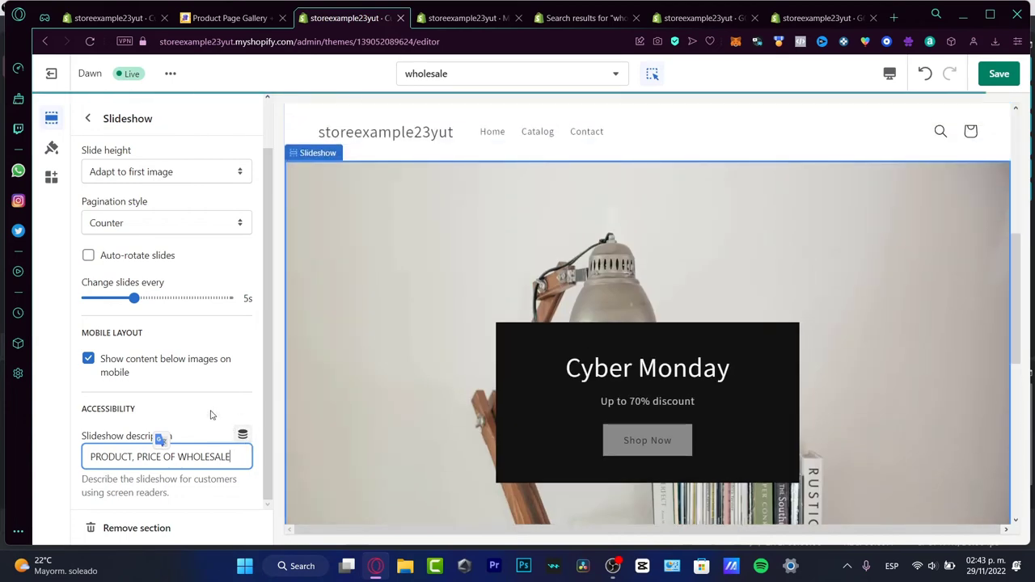
click(180, 282)
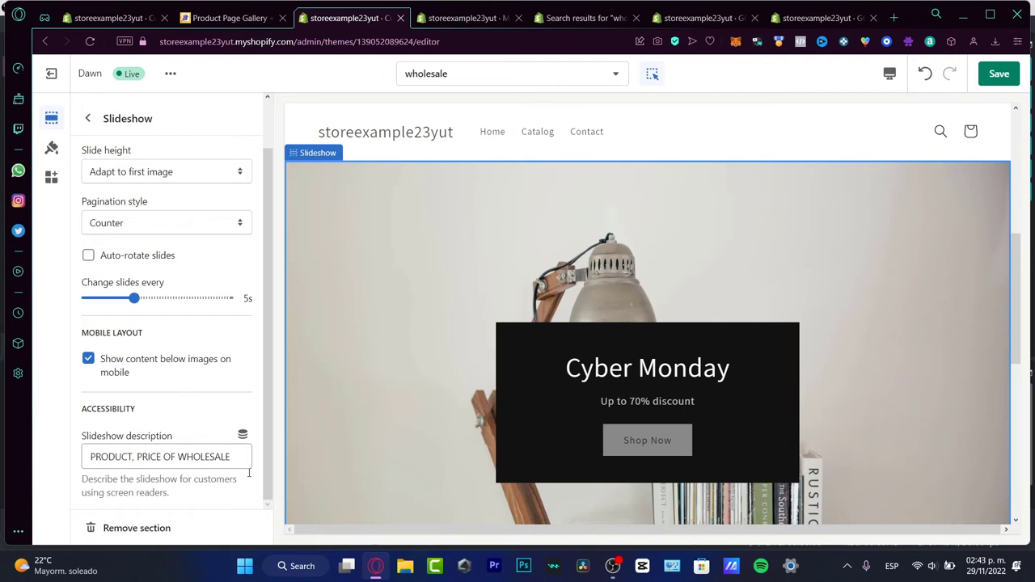
click(87, 119)
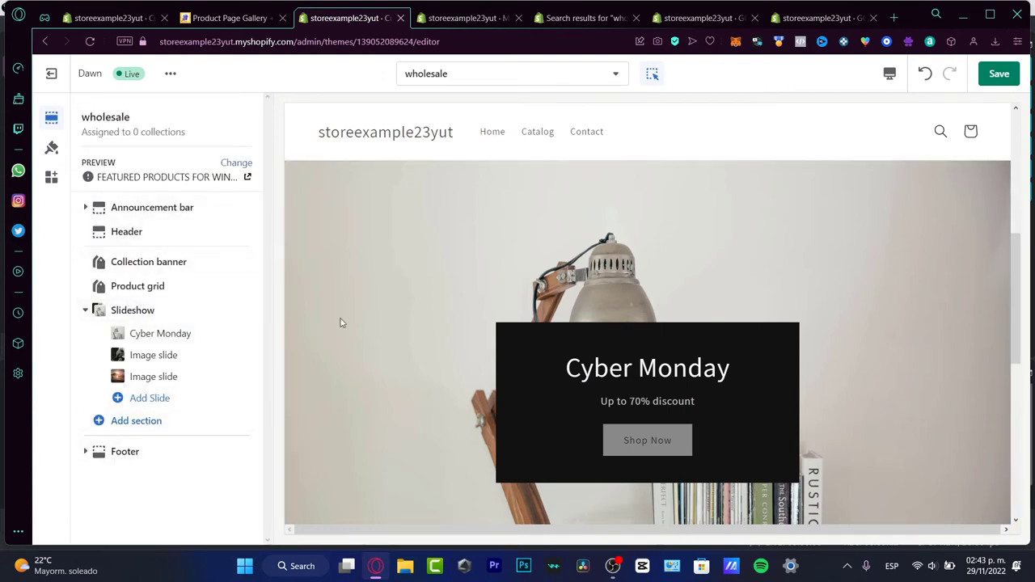
Open the Cyber Monday slide's settings and look over the wholesale template preview down to the footer
click(483, 315)
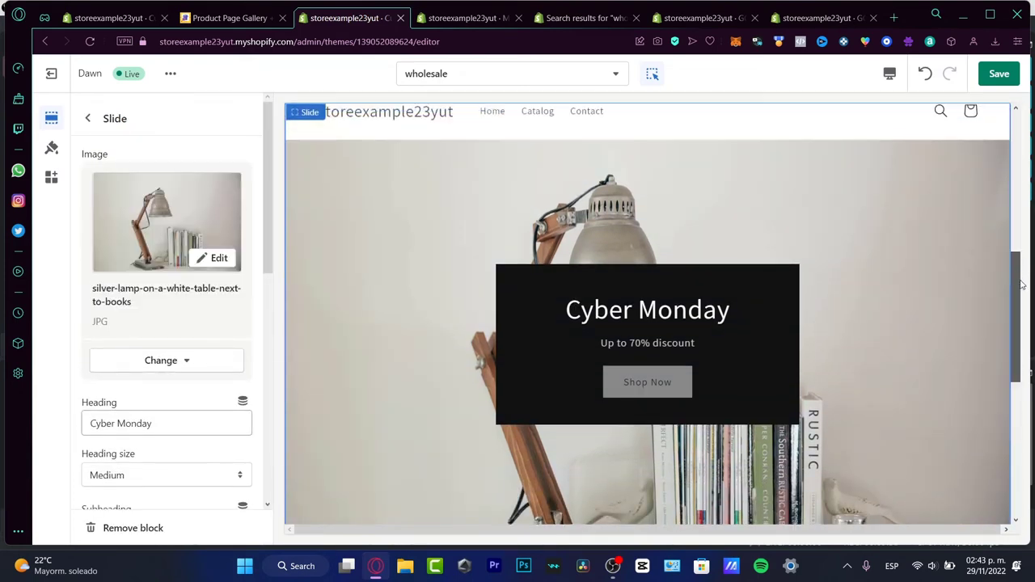
scroll(1028, 267, down, 5)
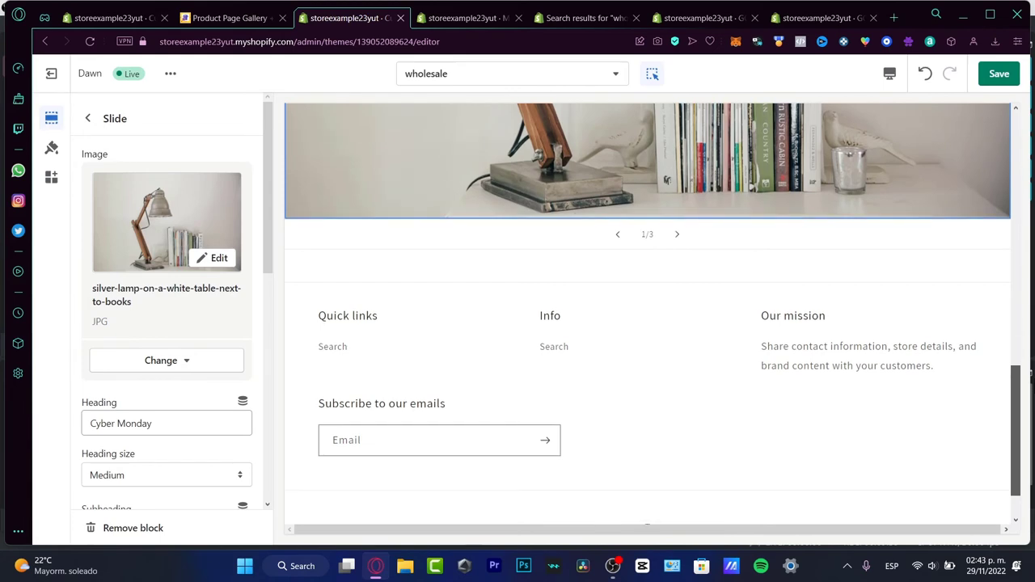
drag(1016, 364, 1016, 160)
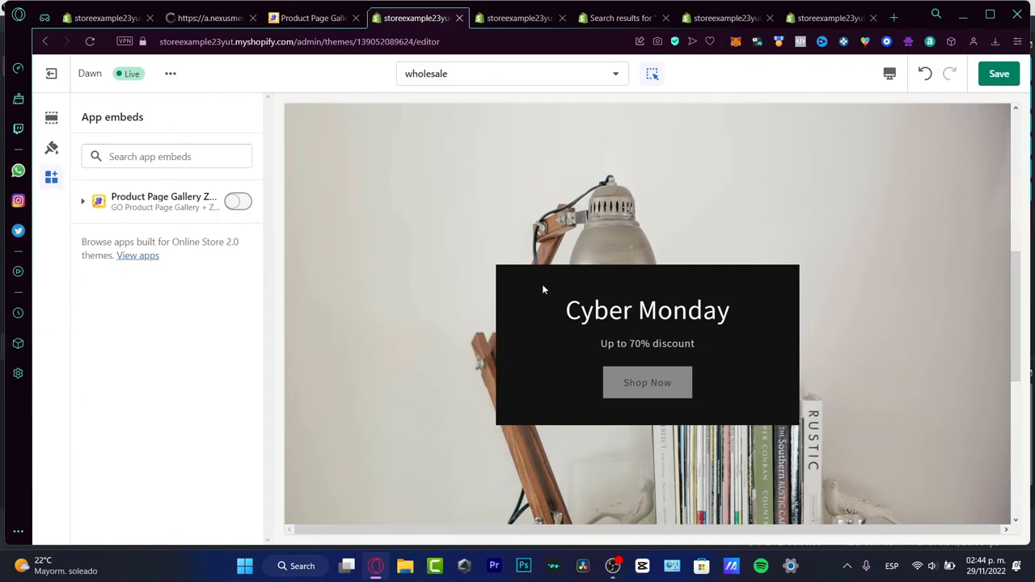
click(535, 21)
click(417, 18)
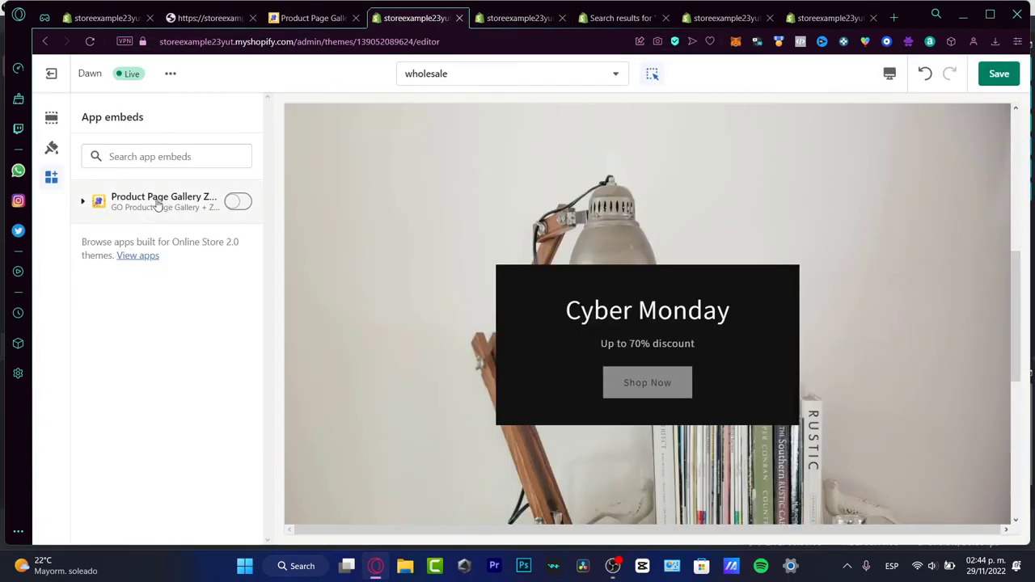
Review the plan, billing and payment options on the EasyLockdown - Wholesale Locks subscription approval page, collapsing the trial notice
key(ctrl+1)
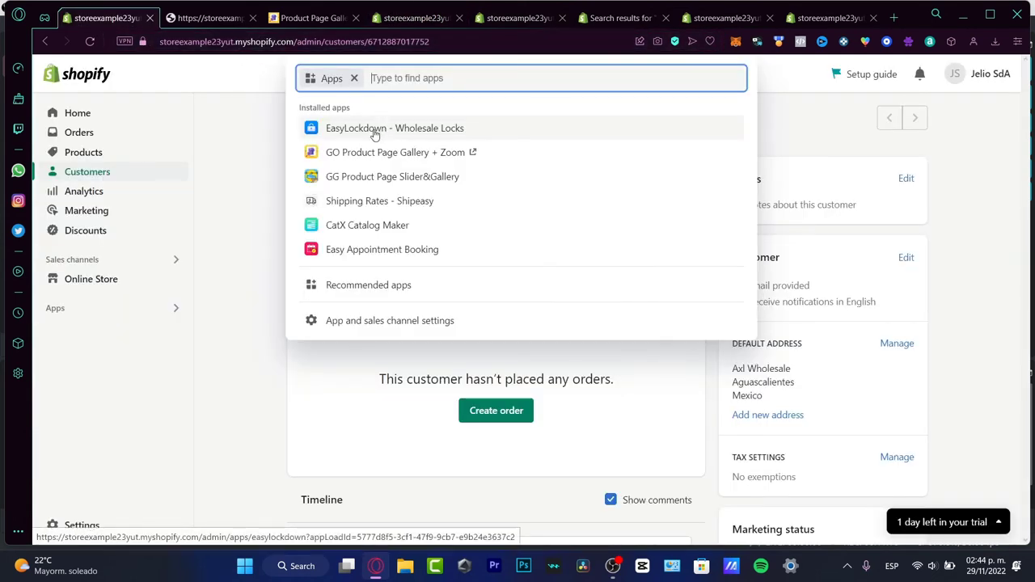
click(209, 18)
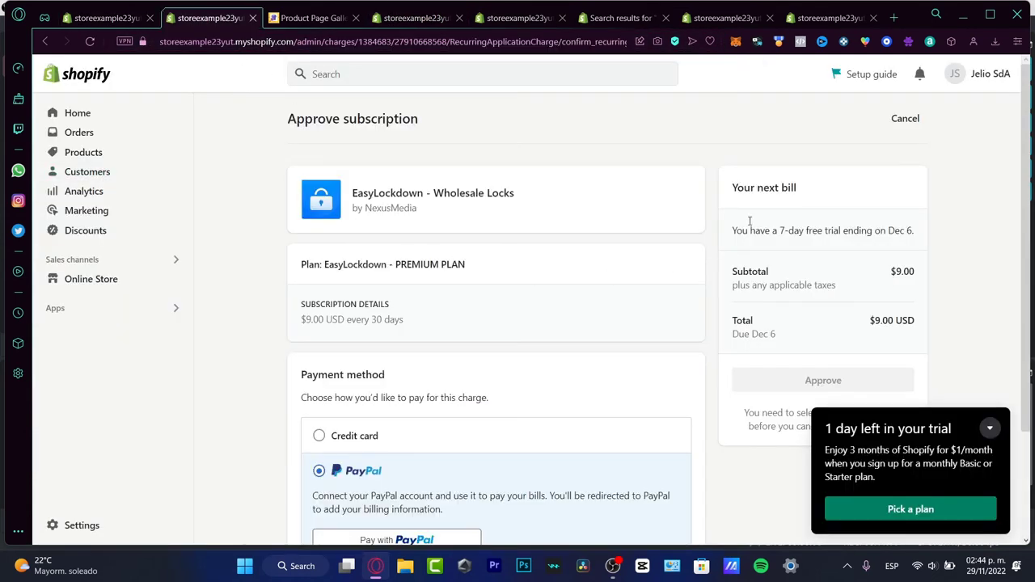
scroll(966, 368, down, 2)
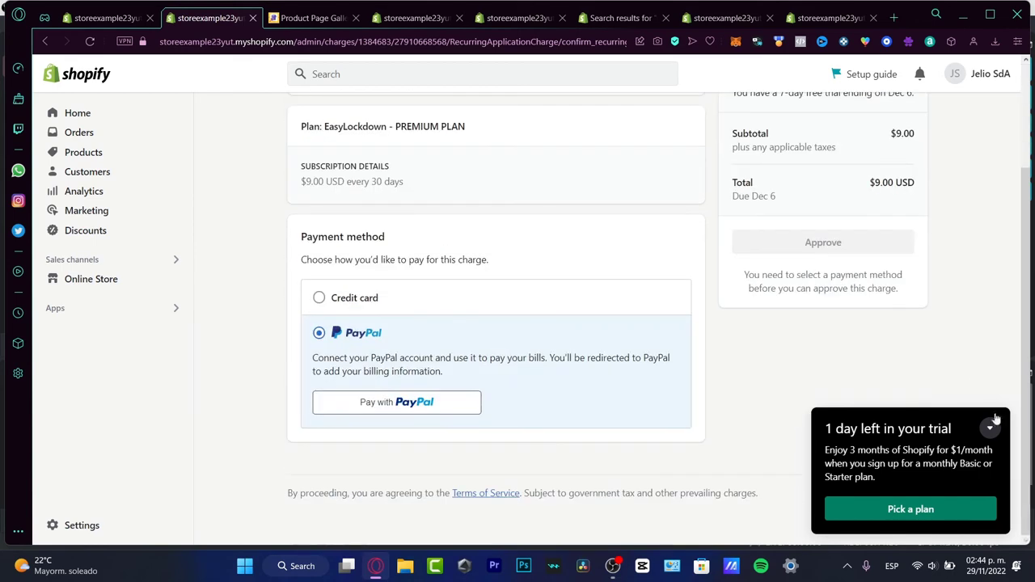
click(993, 429)
scroll(548, 381, up, 2)
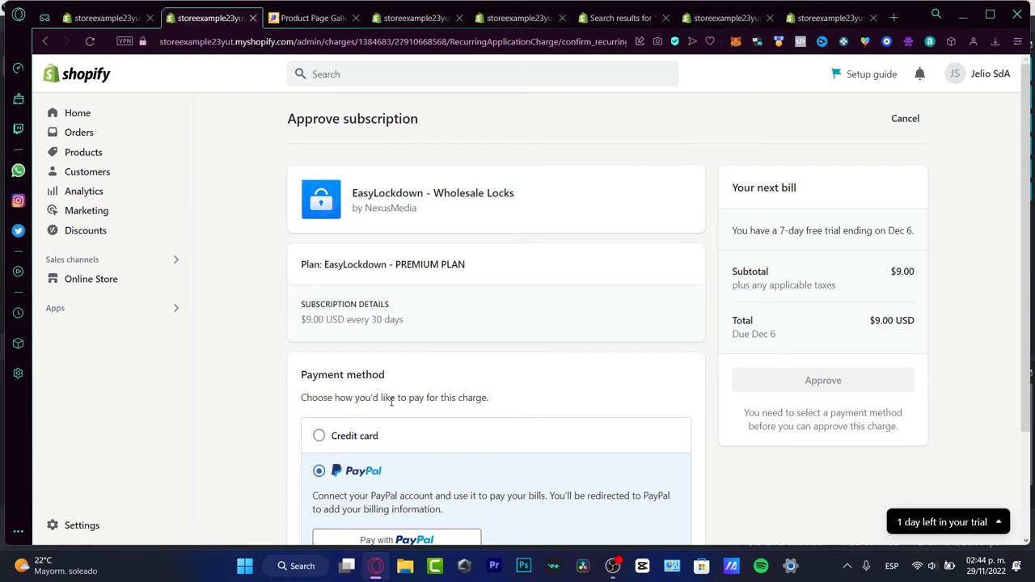
Switch to the Wholesale Lock Manager demo store and open its Passcode Lock demo
click(419, 19)
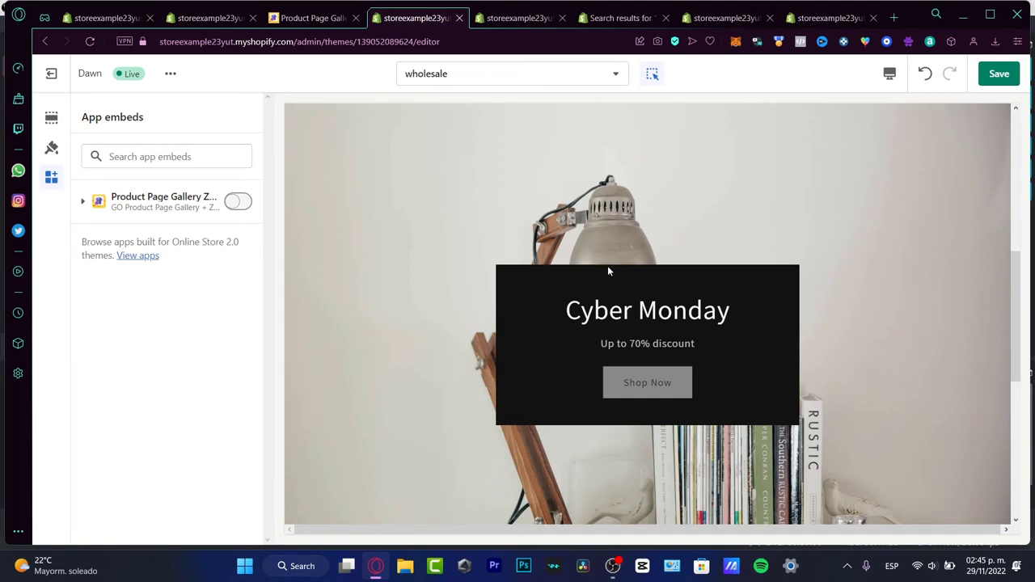
click(512, 17)
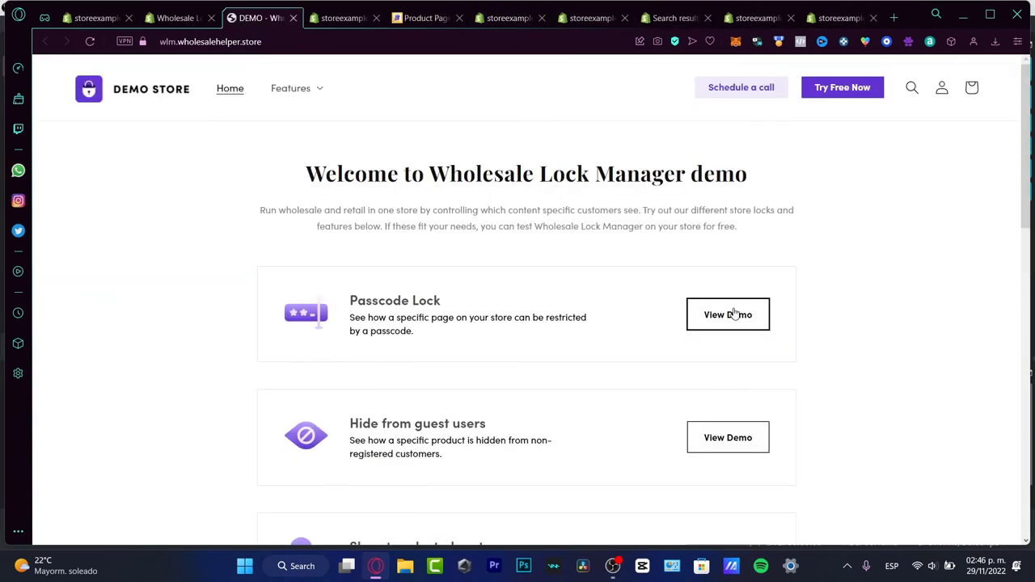
click(749, 326)
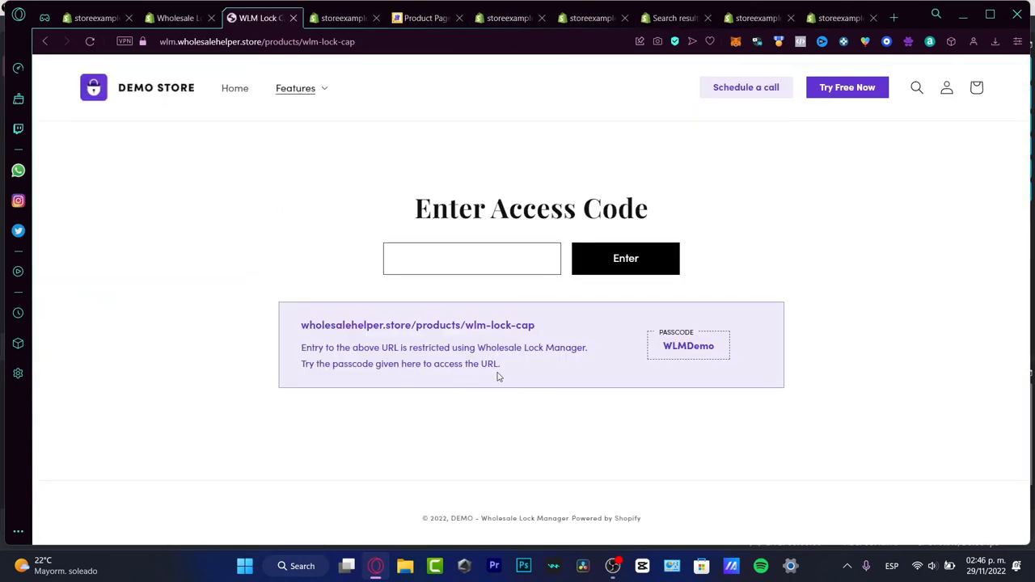
Unlock the restricted product page by copying the supplied passcode into the access code field, and dismiss the demo notice
double_click(696, 348)
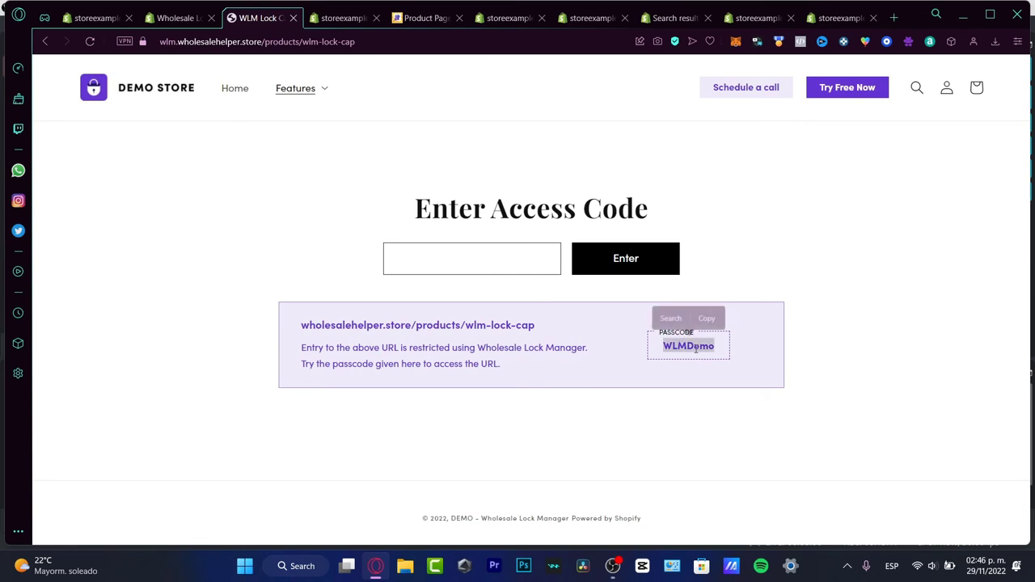
key(ctrl+c)
click(527, 259)
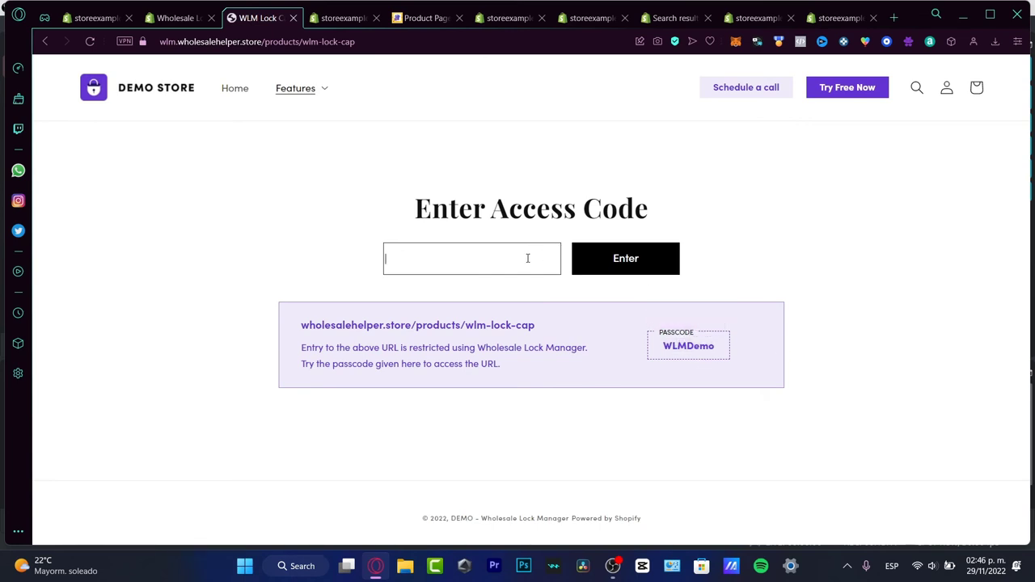
key(ctrl+v)
click(608, 263)
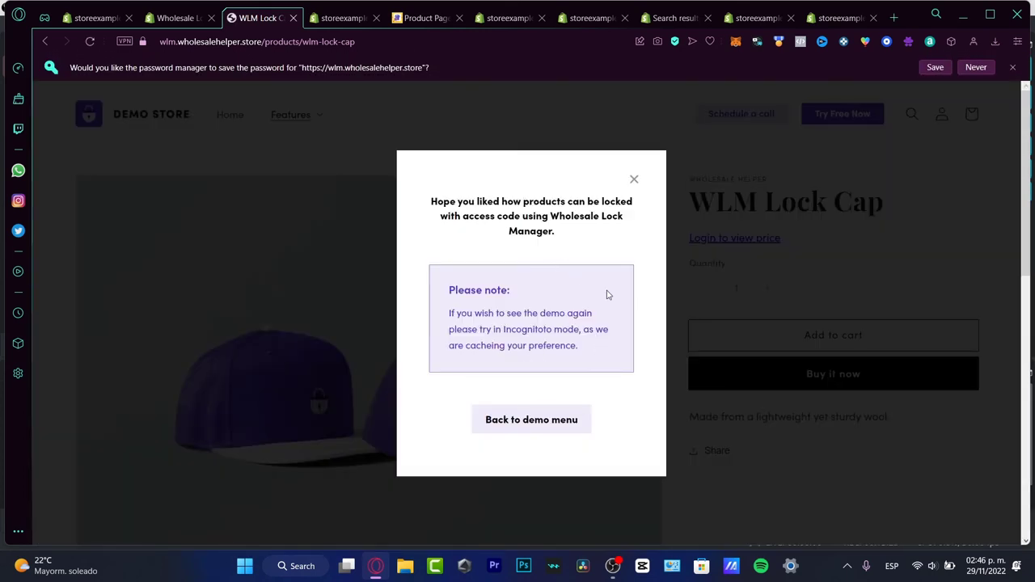
click(635, 180)
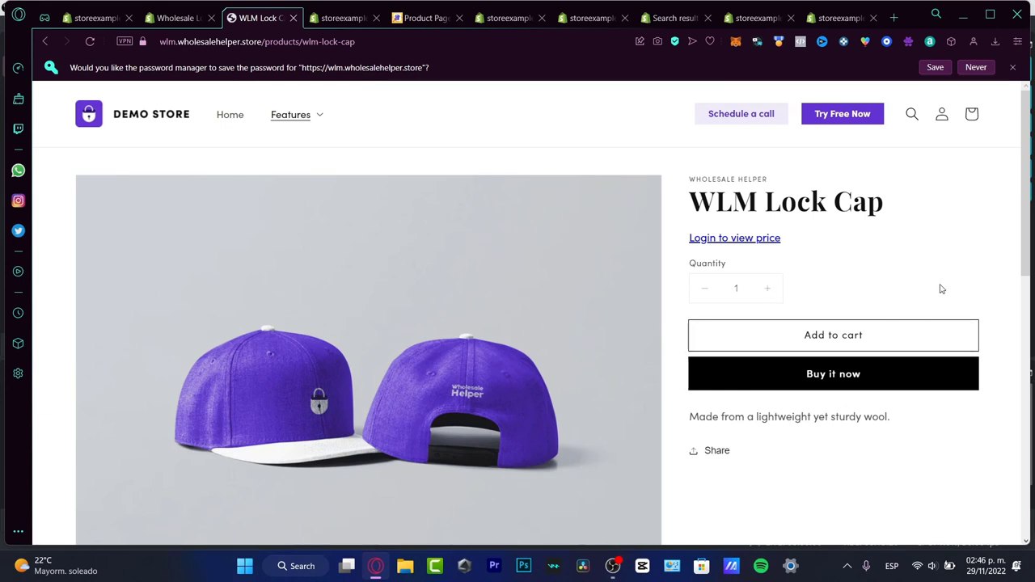
Set the WLM Lock Cap's quantity to 24 and look over the related products further down its page
click(770, 291)
click(770, 291)
click(770, 291)
click(770, 291)
click(770, 291)
double_click(770, 291)
triple_click(771, 291)
double_click(772, 291)
double_click(774, 291)
double_click(774, 292)
double_click(774, 293)
double_click(774, 292)
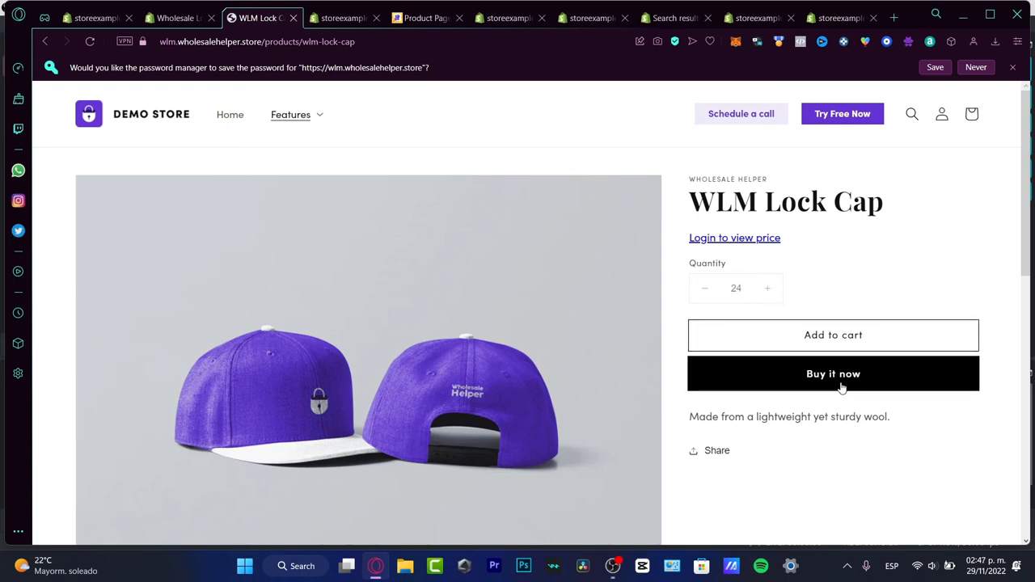
scroll(838, 368, down, 1)
scroll(833, 359, down, 3)
scroll(809, 351, down, 3)
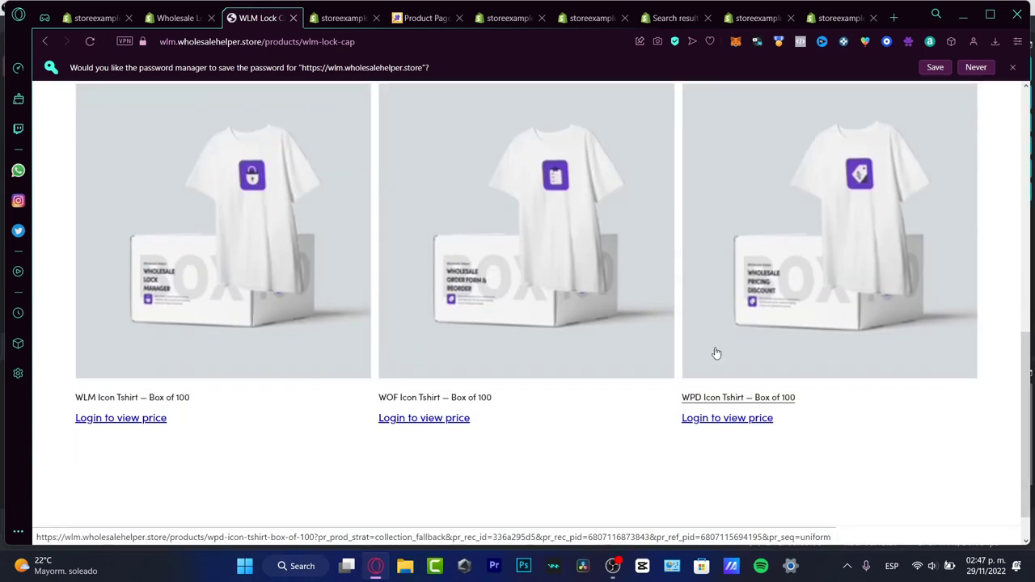
scroll(607, 349, up, 8)
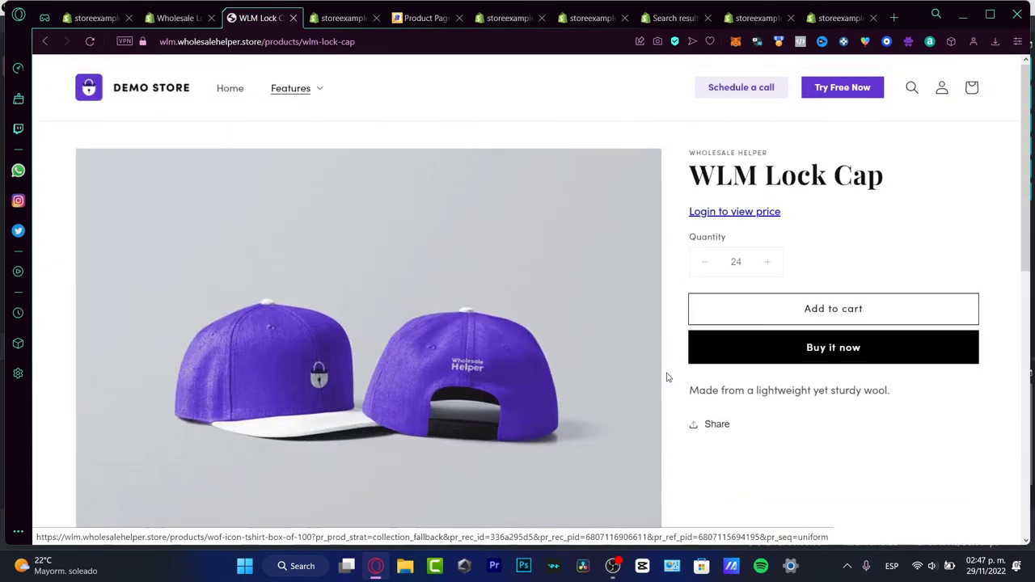